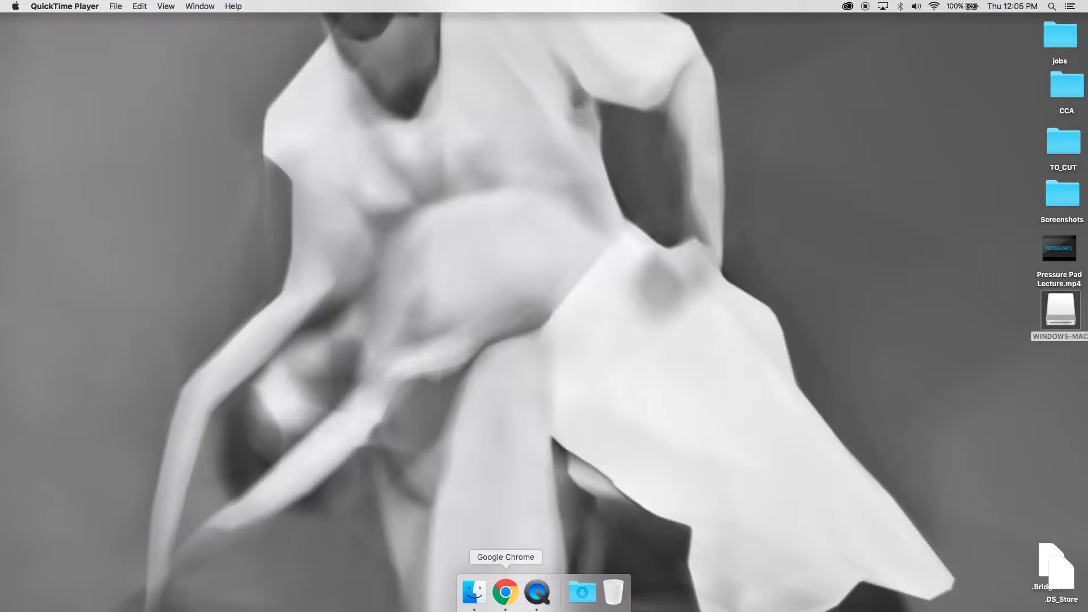
# Search Google for 'ableton live', open ableton.com and go to its Push page.
pyautogui.click(505, 592)
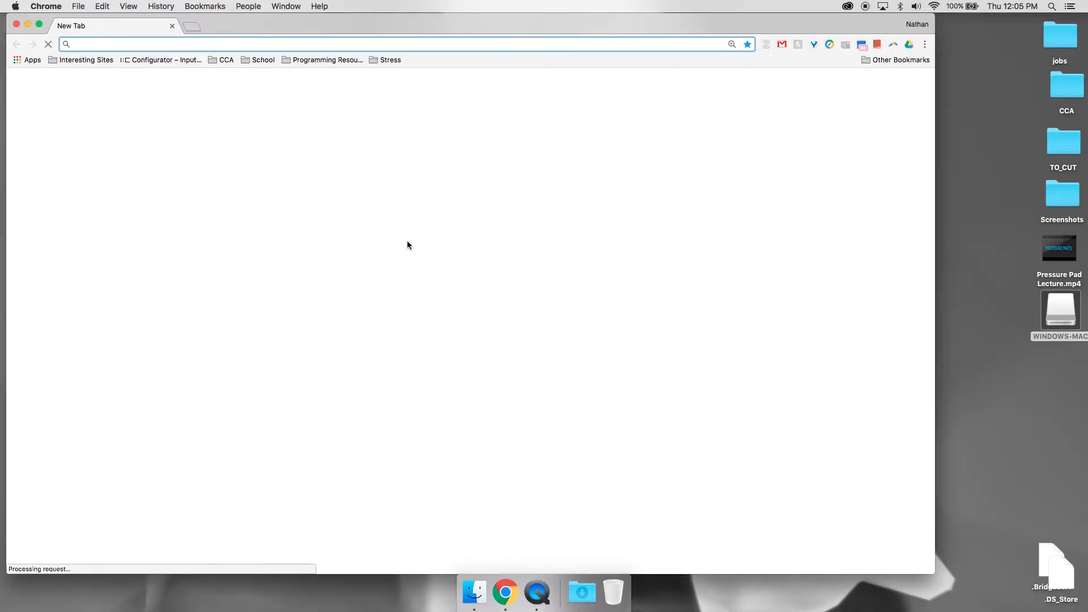
pyautogui.write('ableton live')
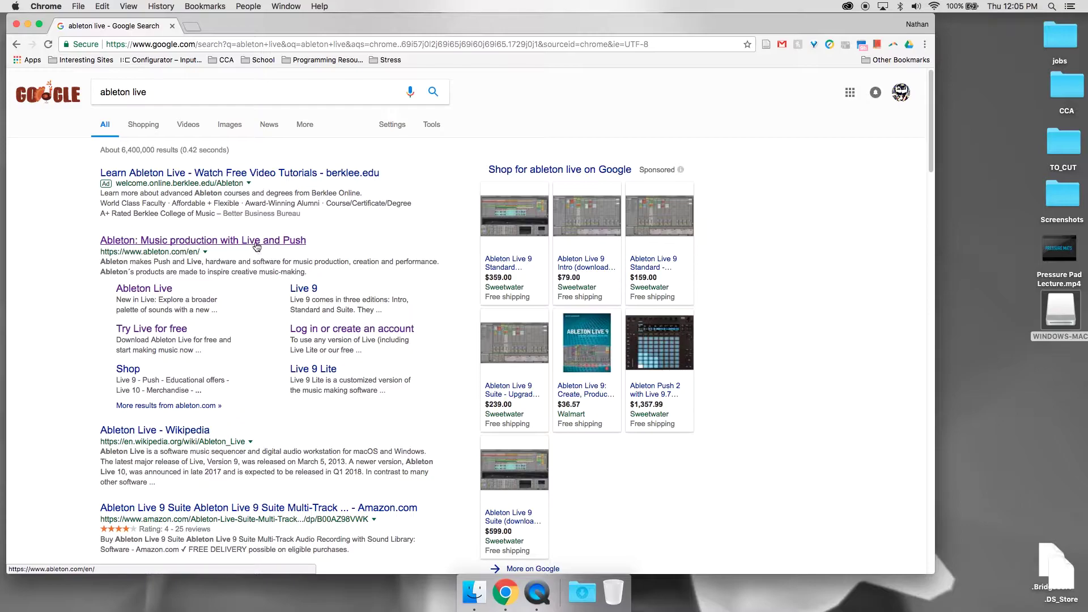
pyautogui.click(232, 244)
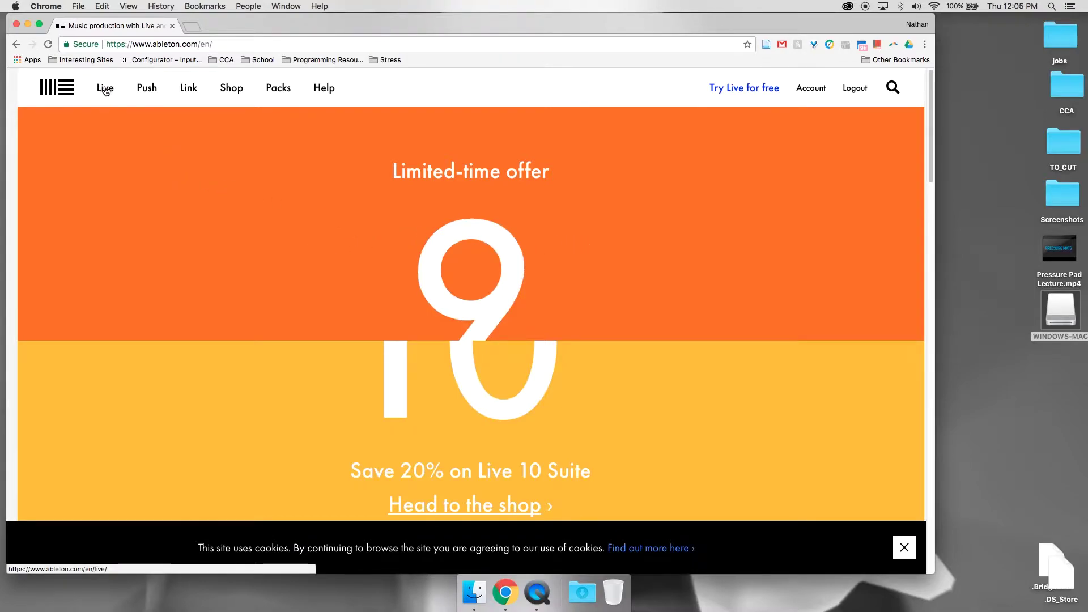
pyautogui.click(147, 88)
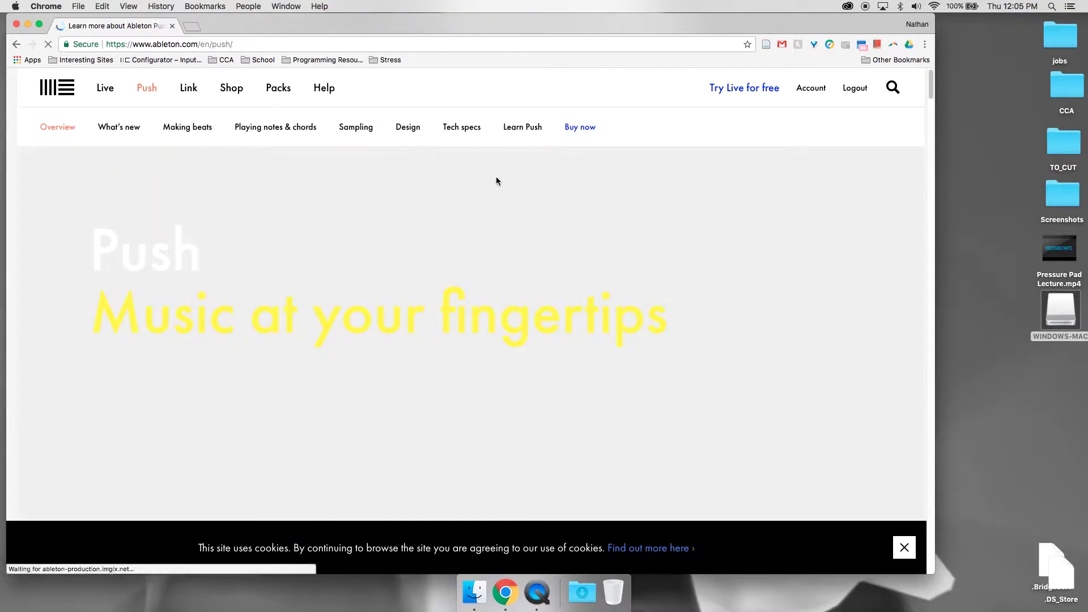
pyautogui.scroll(-10, 496, 181)
pyautogui.scroll(9, 501, 177)
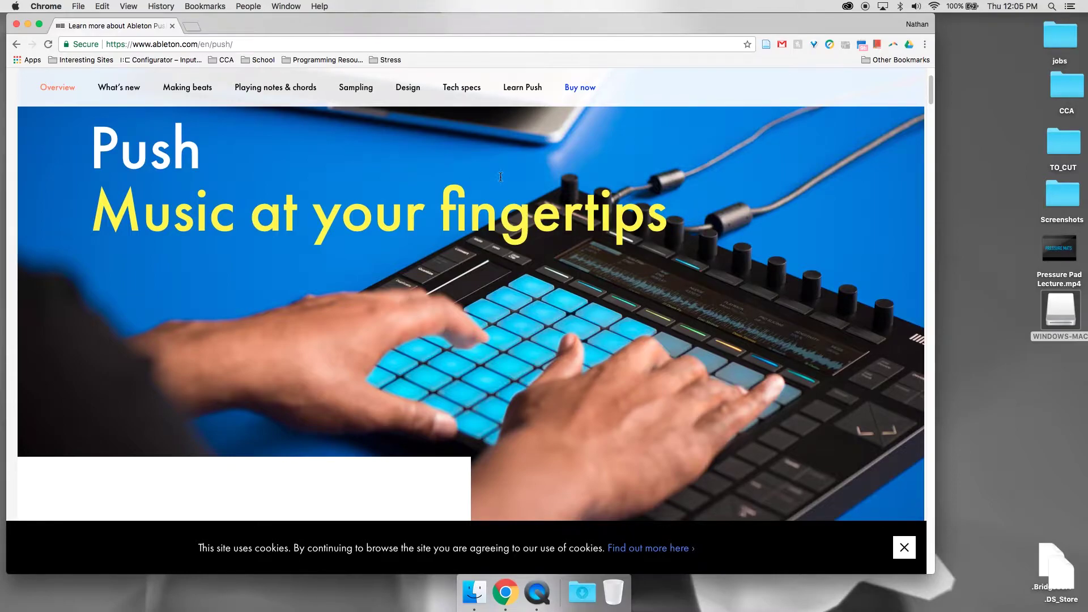
pyautogui.scroll(1, 426, 165)
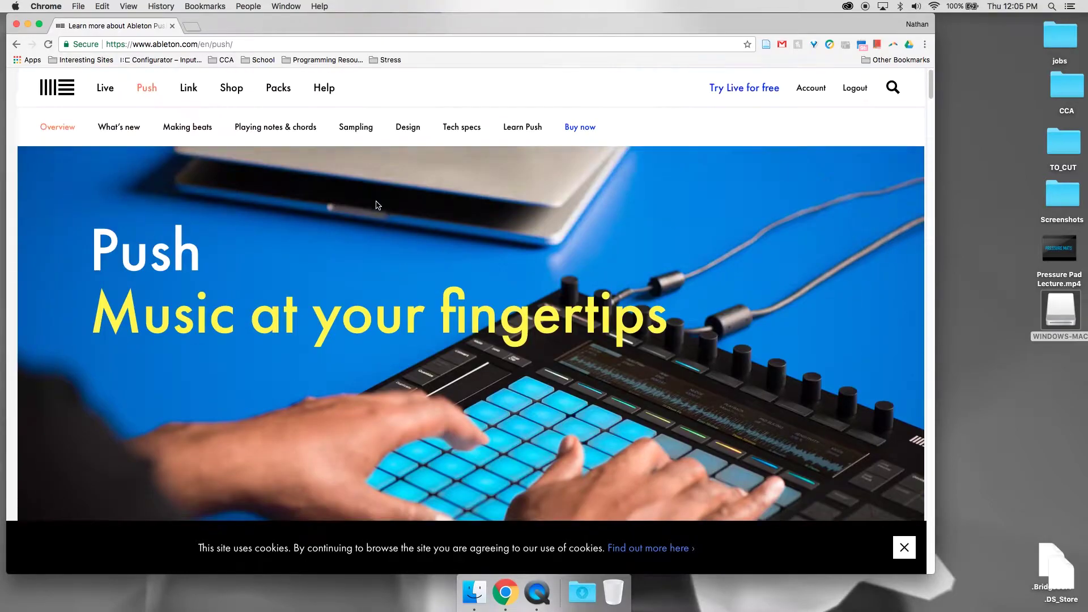
# Open the free Live 9 Suite trial page and scroll through it.
pyautogui.click(745, 91)
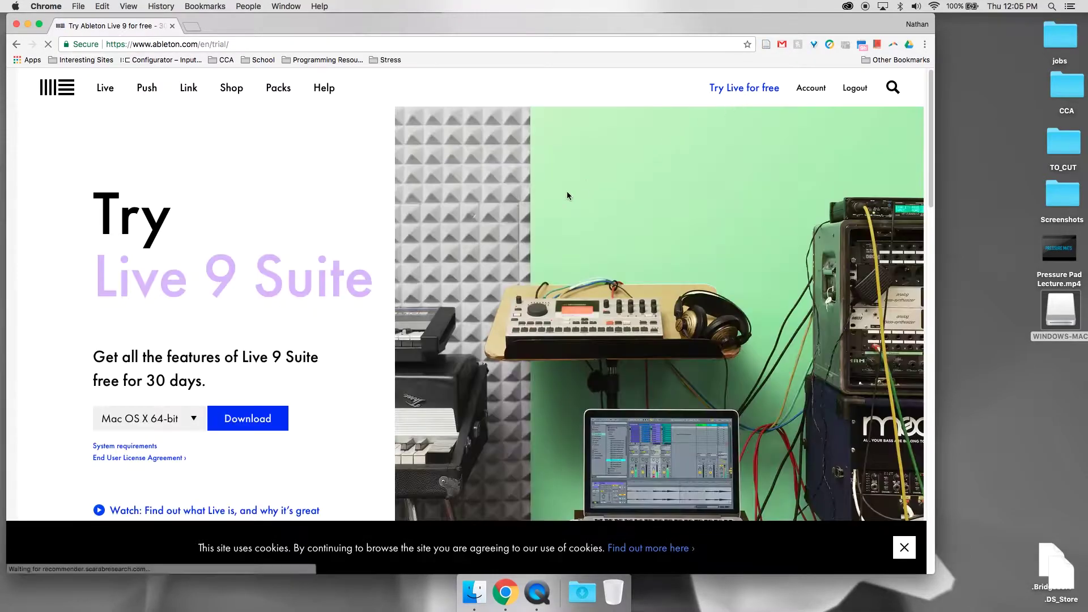
pyautogui.scroll(-1, 544, 208)
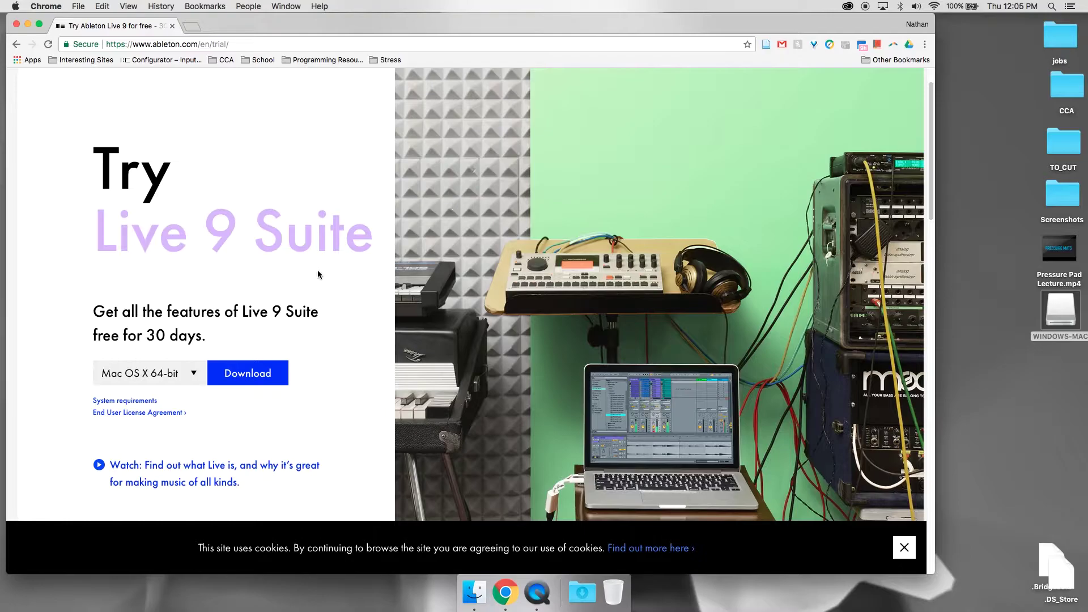
pyautogui.scroll(-1, 316, 274)
pyautogui.scroll(-3, 315, 281)
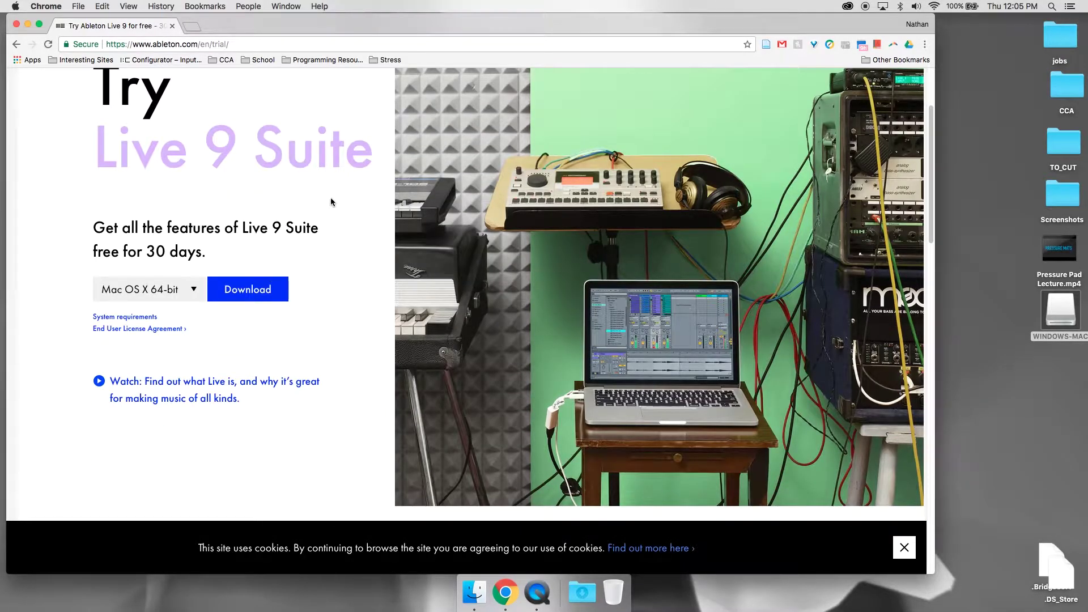
pyautogui.scroll(5, 331, 200)
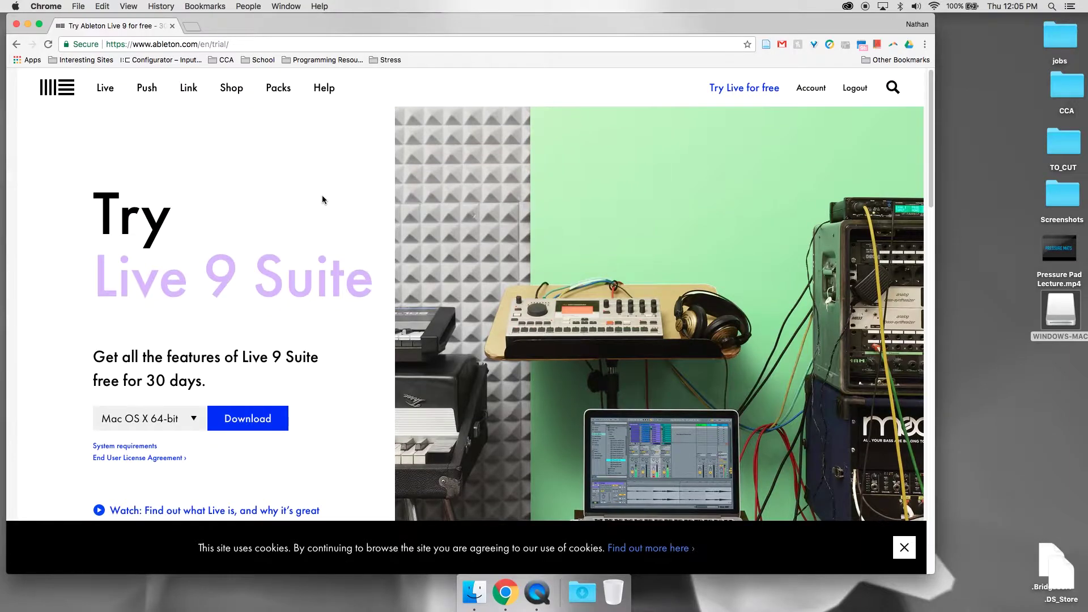
# Open the Live page and scroll through the What's new in Live 10 features.
pyautogui.click(103, 98)
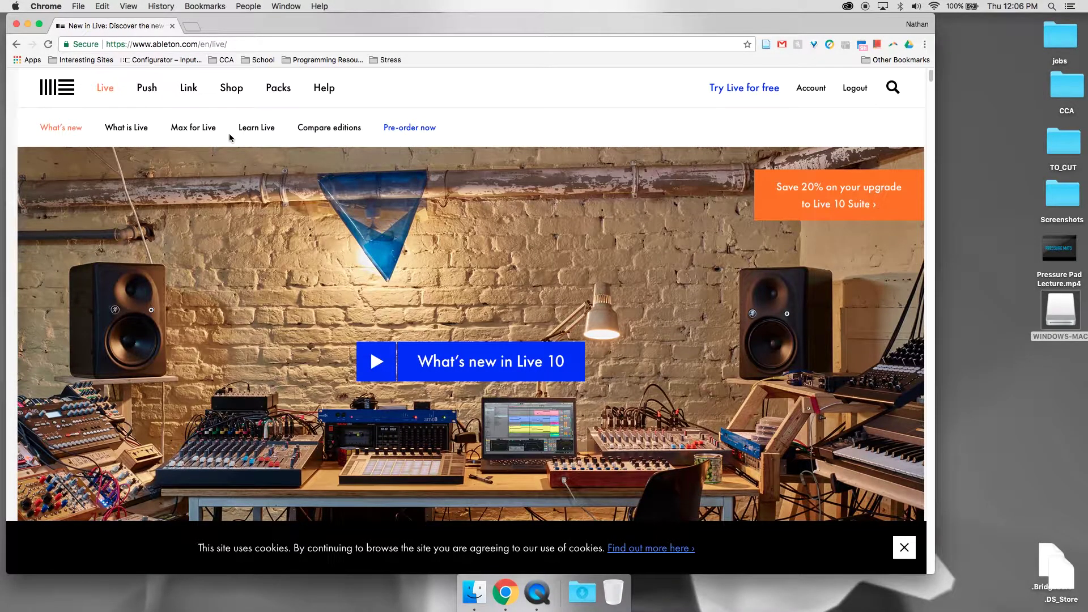
pyautogui.scroll(-3, 471, 284)
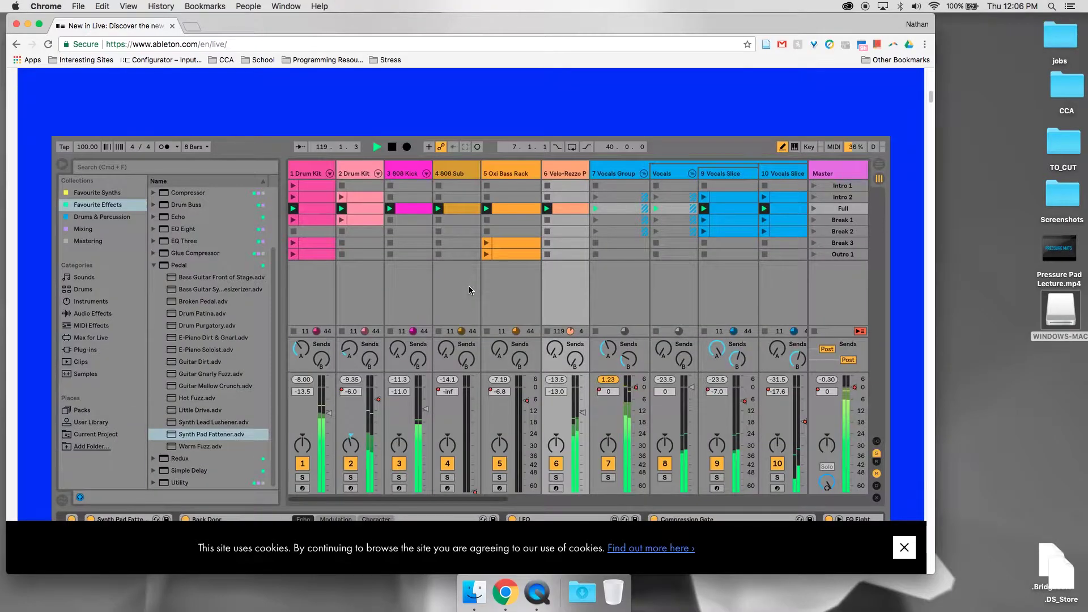
pyautogui.scroll(-20, 468, 290)
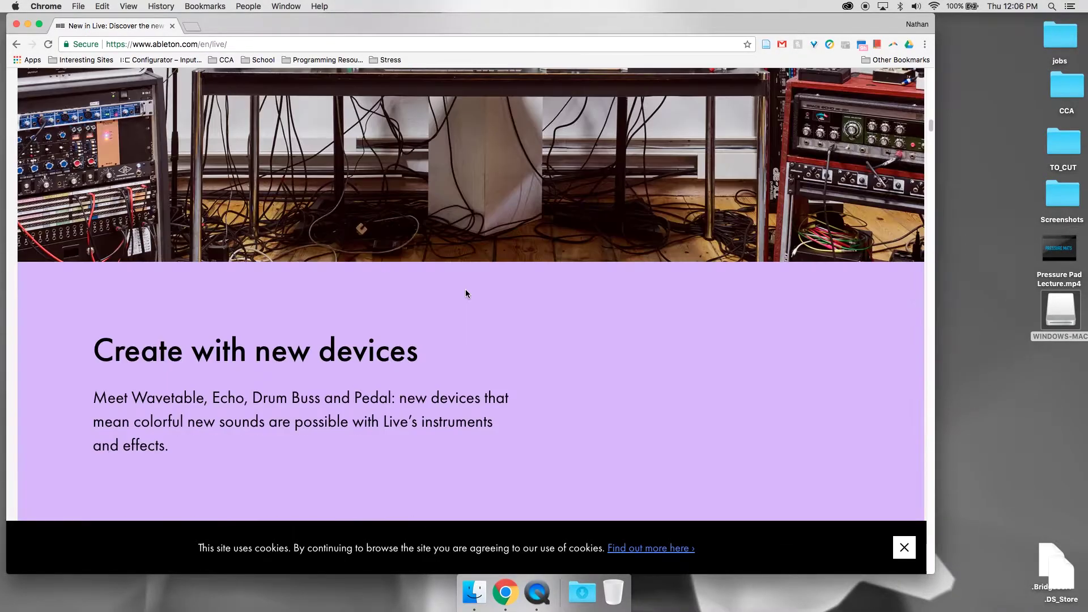
pyautogui.scroll(-8, 463, 294)
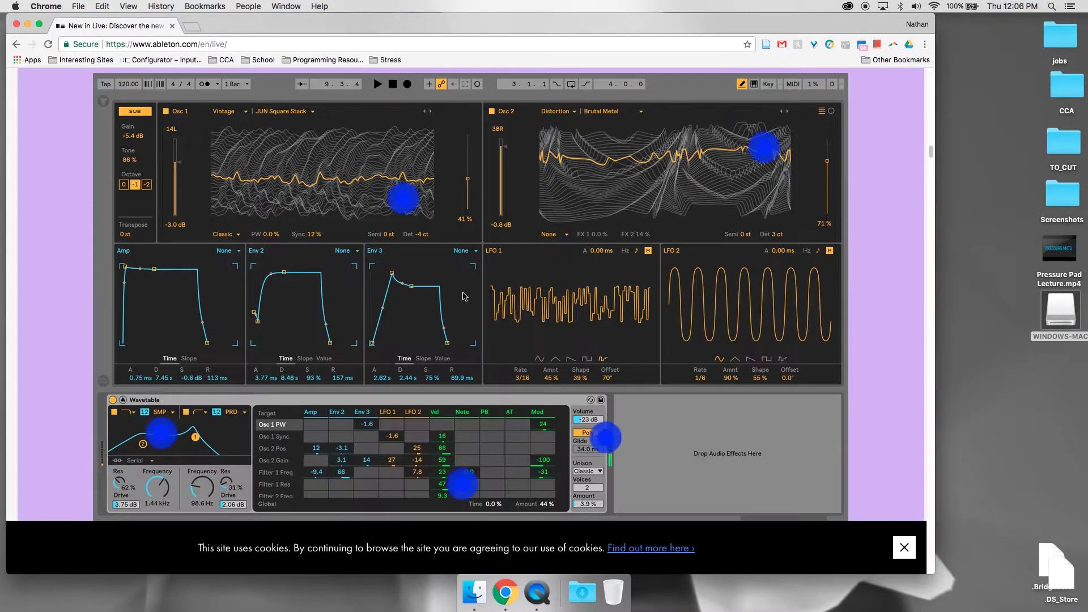
pyautogui.scroll(-20, 463, 294)
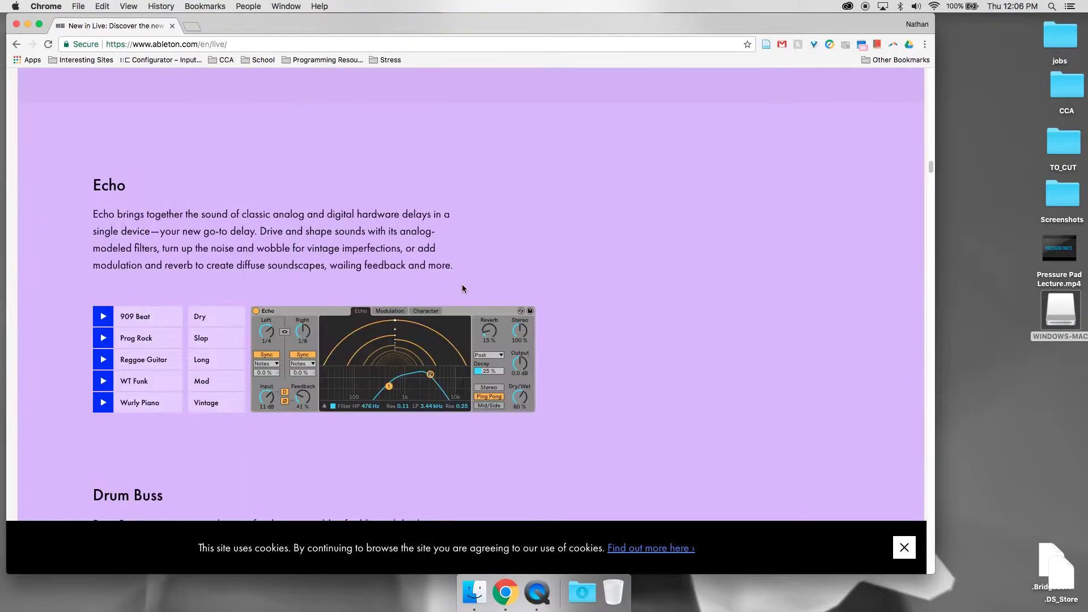
pyautogui.scroll(-5, 462, 288)
pyautogui.scroll(-5, 461, 288)
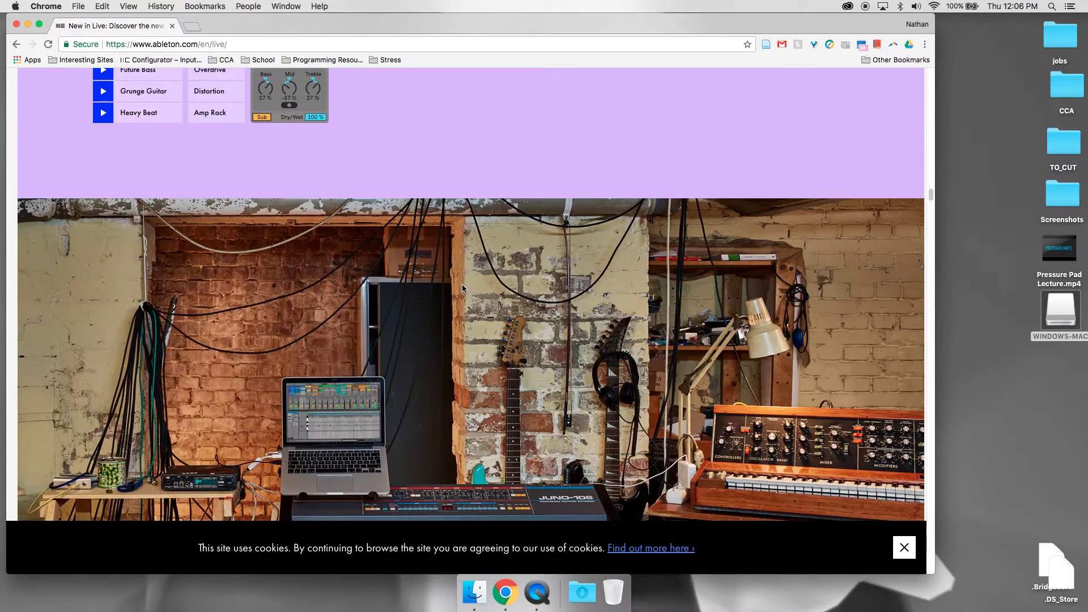
pyautogui.scroll(-4, 462, 287)
pyautogui.scroll(-2, 462, 288)
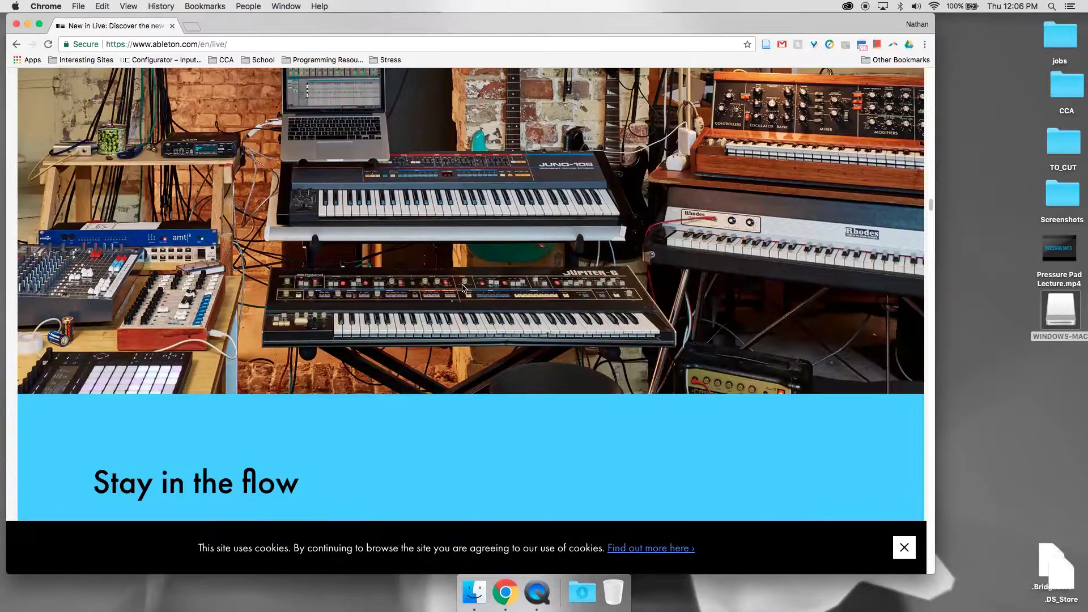
pyautogui.scroll(-12, 462, 286)
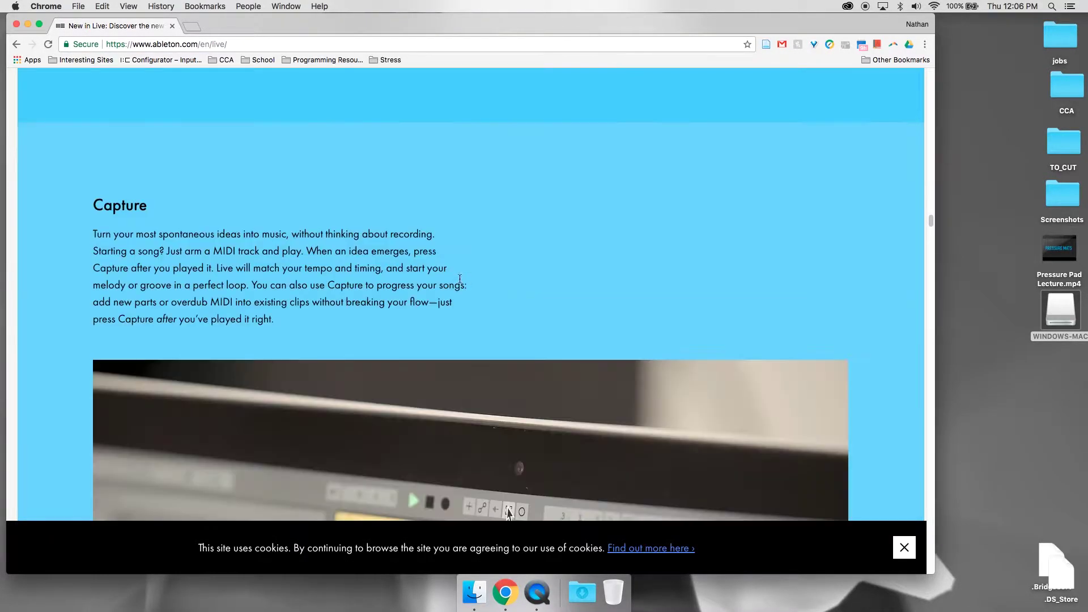
pyautogui.scroll(-5, 460, 282)
pyautogui.scroll(-5, 460, 281)
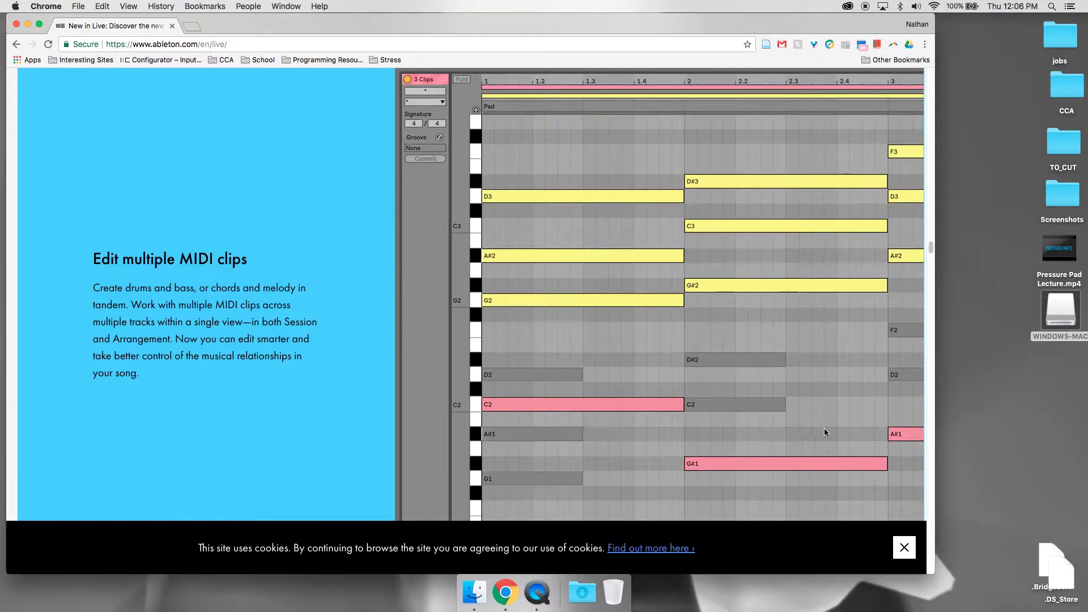
# Widen the browser window to the screen edge and scroll the Live 10 page back to the top.
pyautogui.moveTo(934, 444); pyautogui.dragTo(1084, 447)
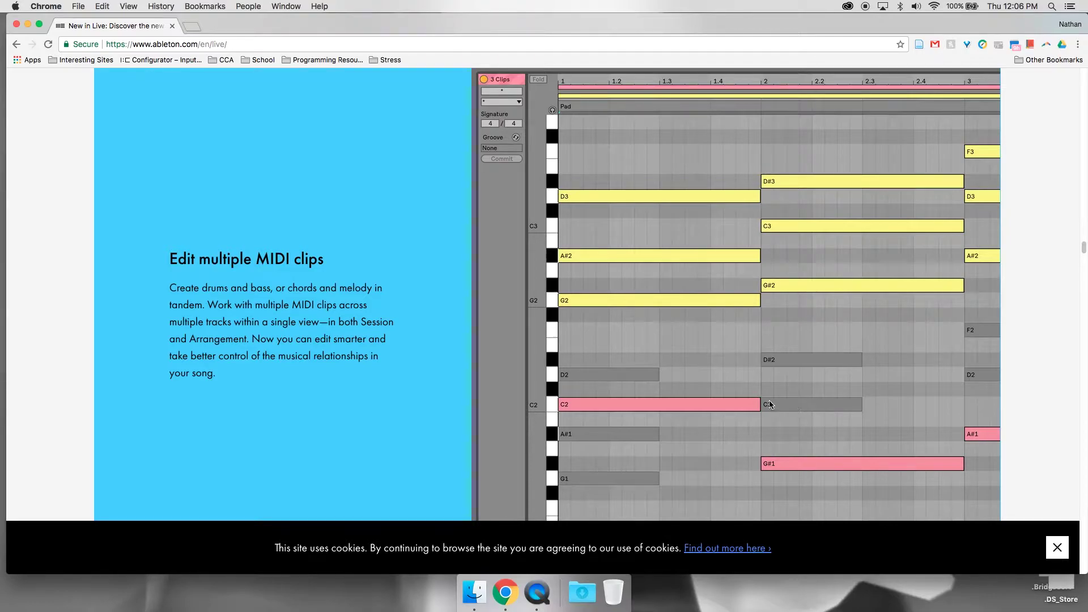
pyautogui.scroll(-10, 722, 390)
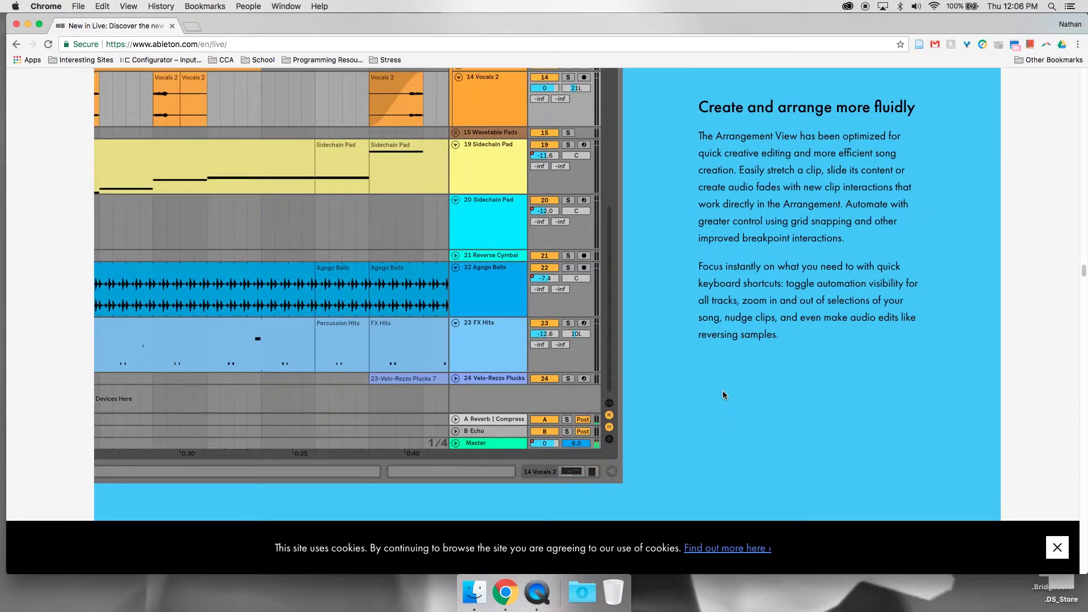
pyautogui.scroll(-10, 719, 393)
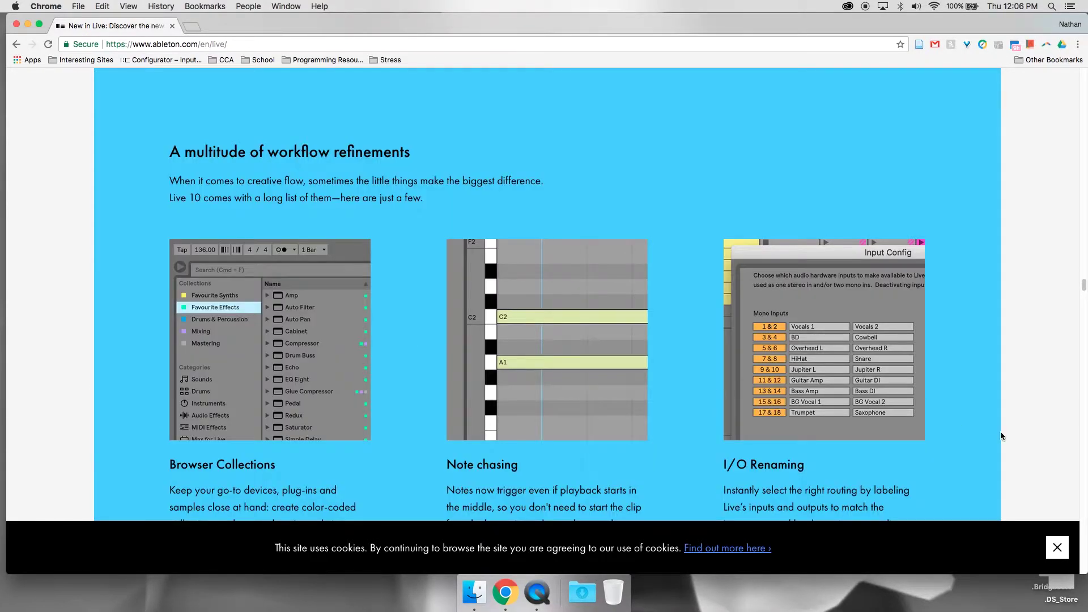
pyautogui.scroll(-5, 991, 434)
pyautogui.scroll(15, 774, 414)
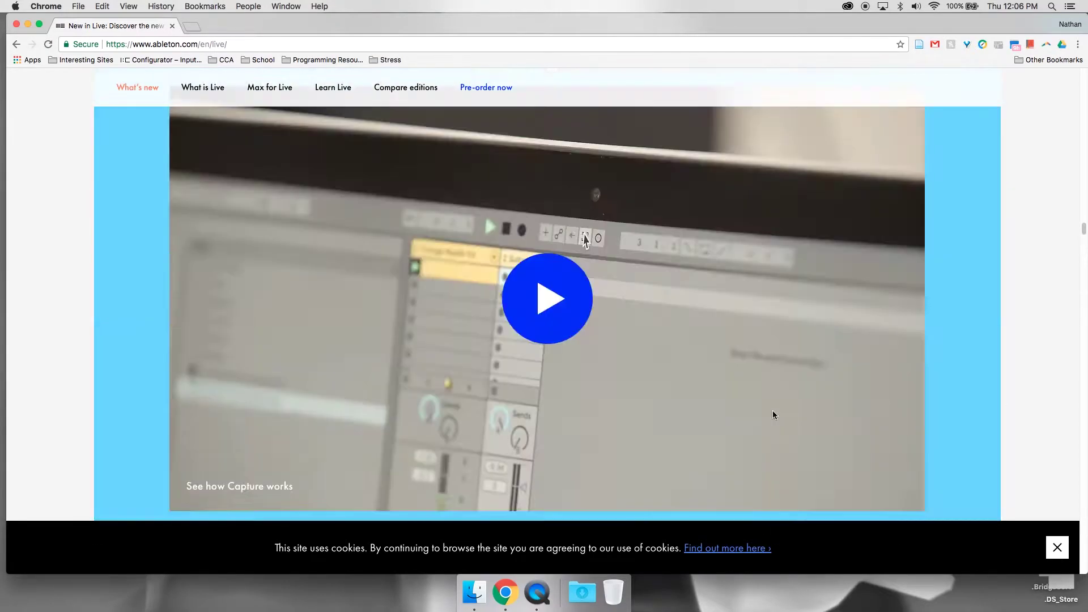
pyautogui.scroll(20, 774, 415)
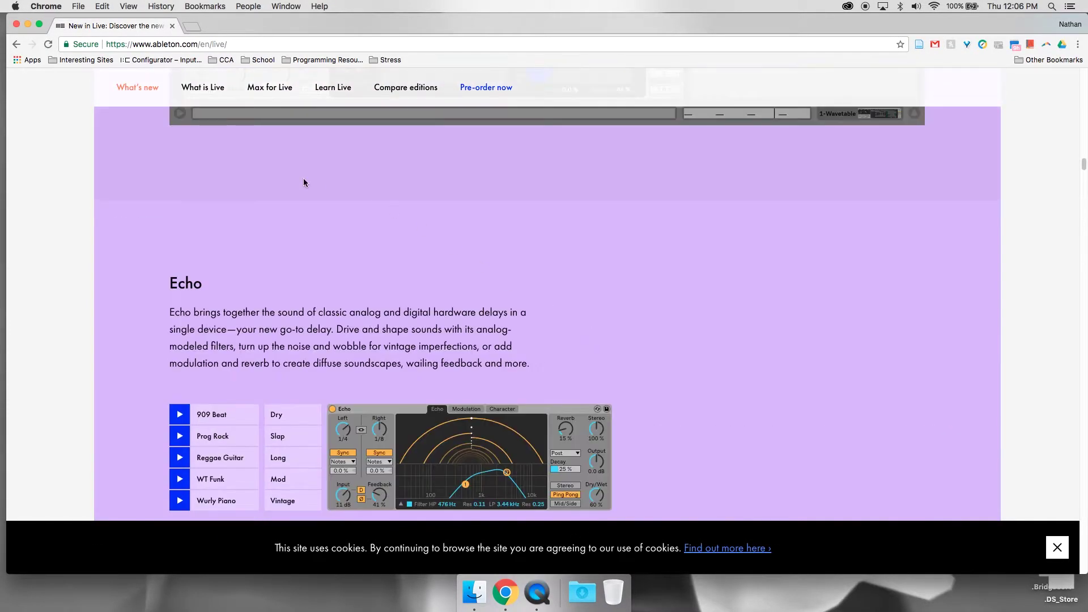
pyautogui.scroll(20, 286, 182)
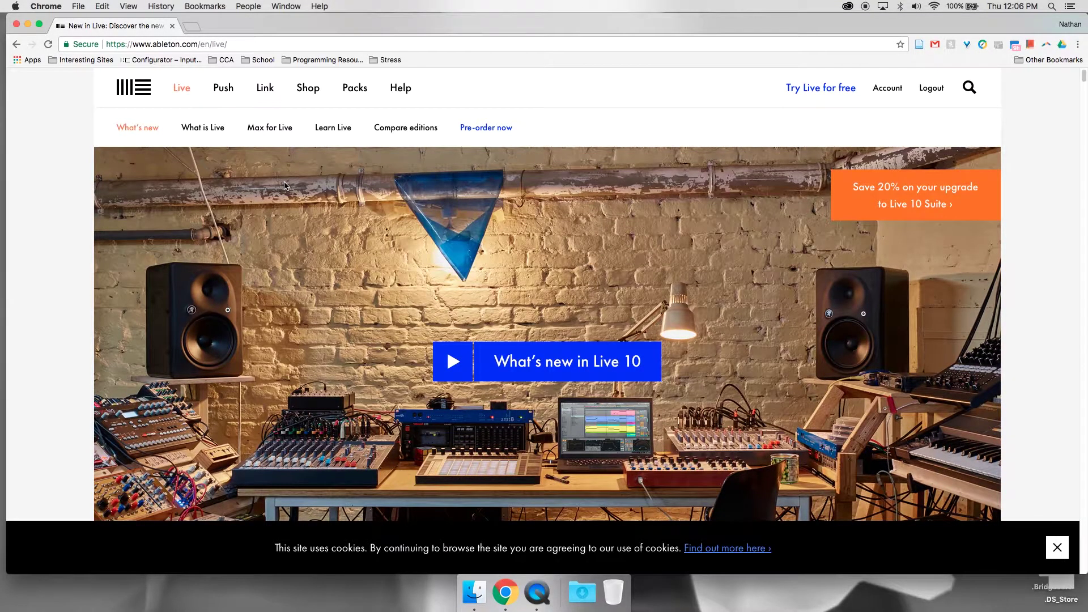
# Open the Packs page of the Ableton site and scroll through it.
pyautogui.click(361, 87)
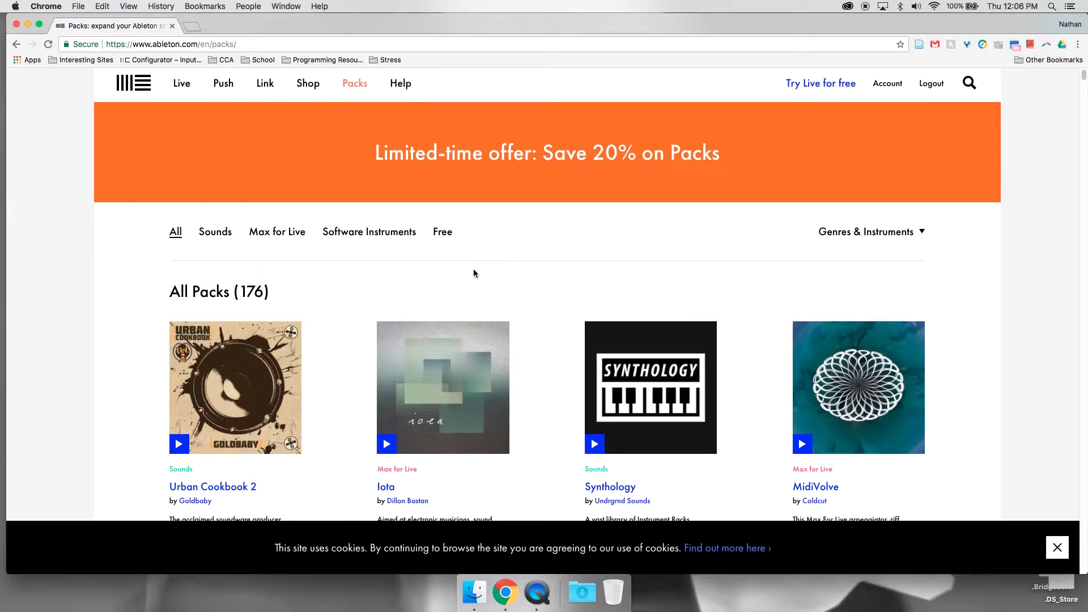
pyautogui.scroll(-2, 536, 268)
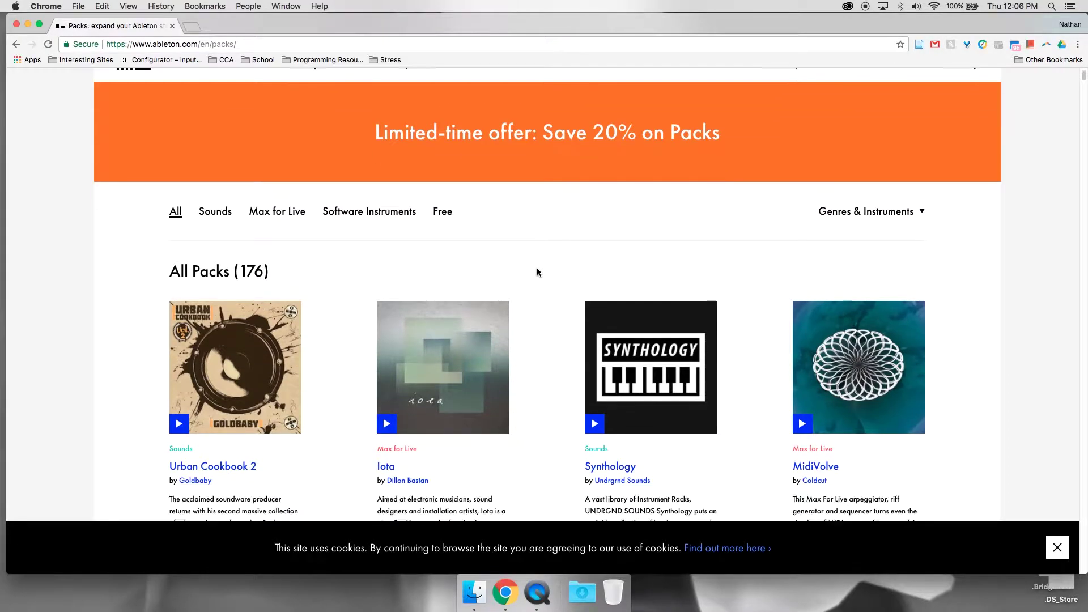
pyautogui.scroll(2, 536, 272)
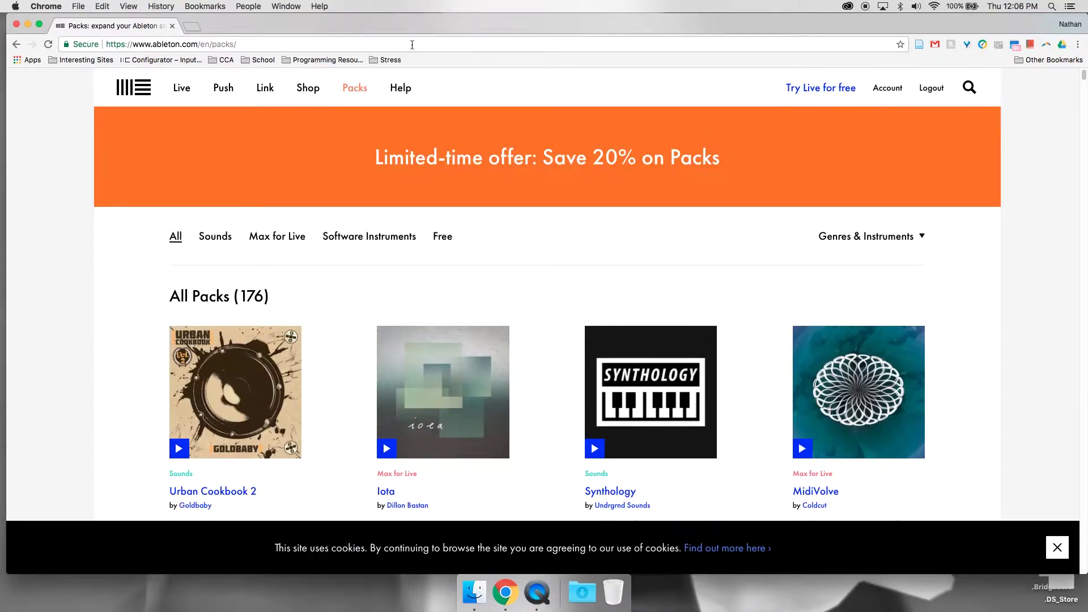
# Search for 'connection kit ableton' and open the 'Connection Kit | Ableton' result.
pyautogui.click(412, 44)
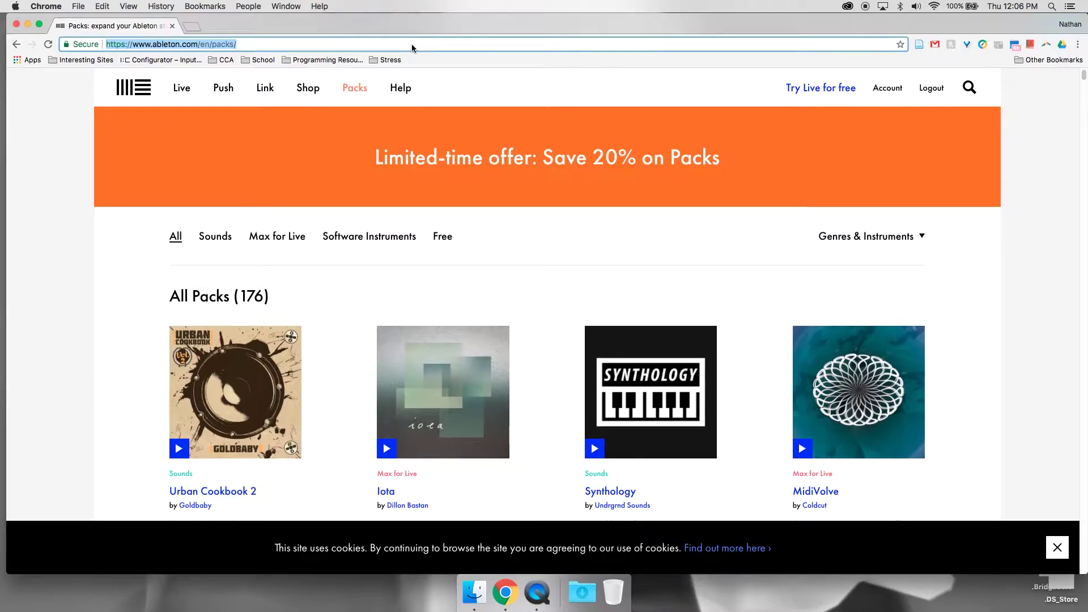
pyautogui.write('c')
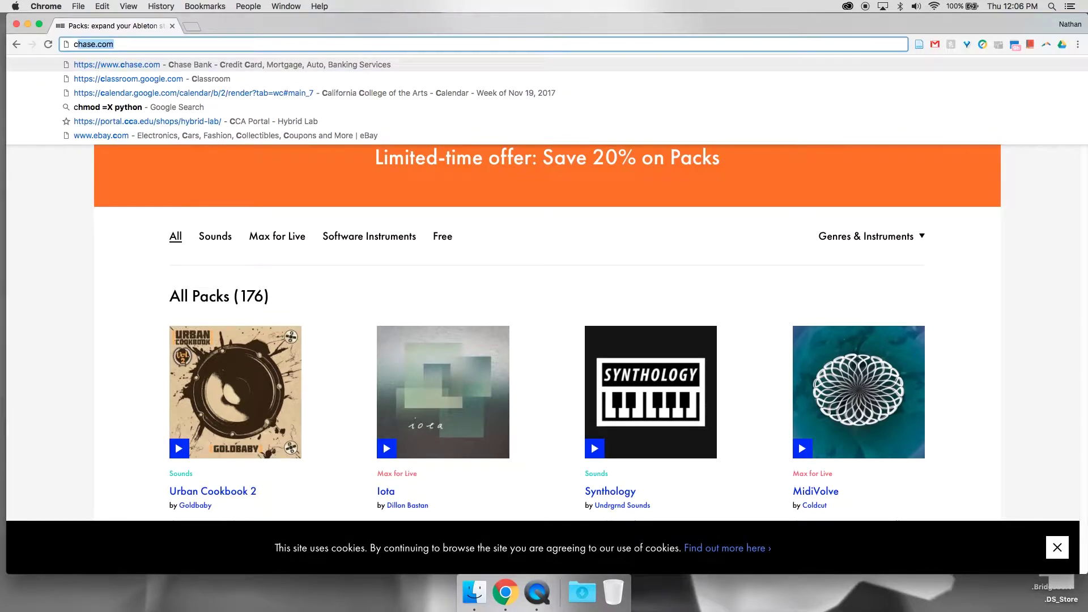
pyautogui.write('onnection')
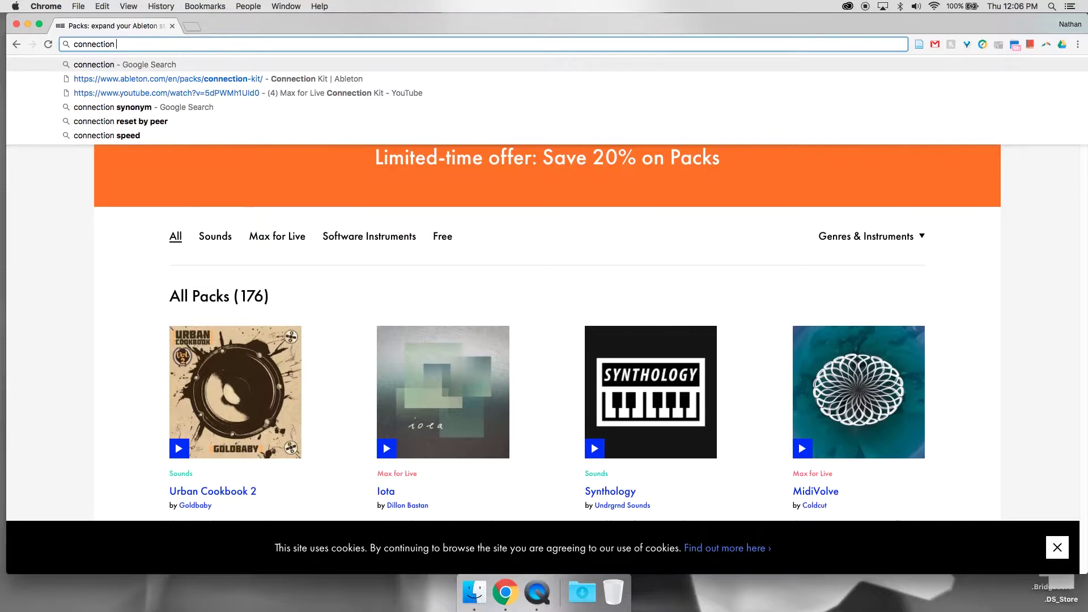
pyautogui.write(' kit ')
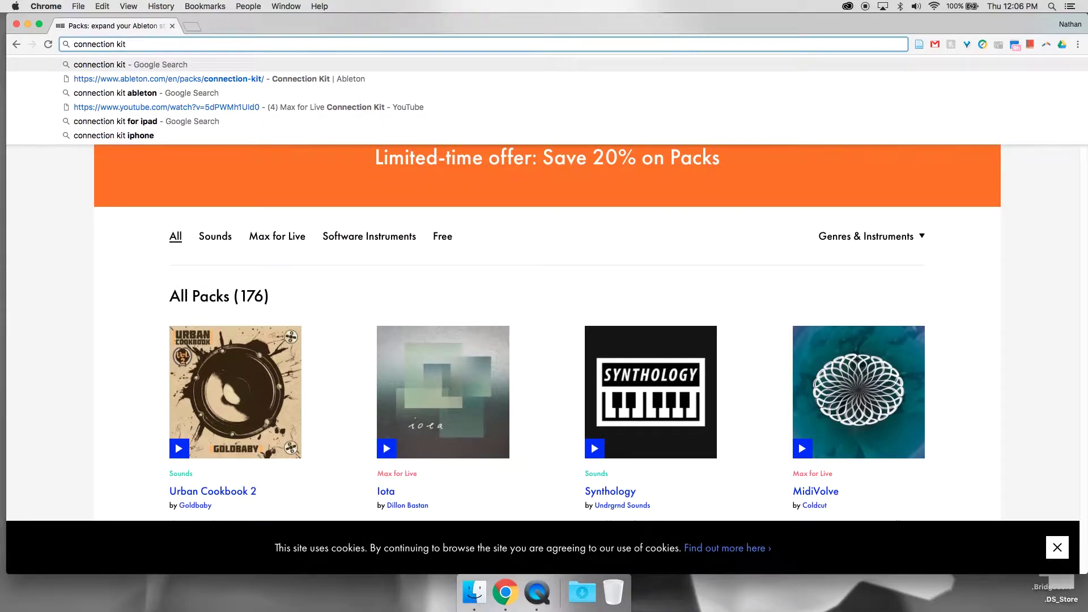
pyautogui.write('ableton')
pyautogui.press('Return')
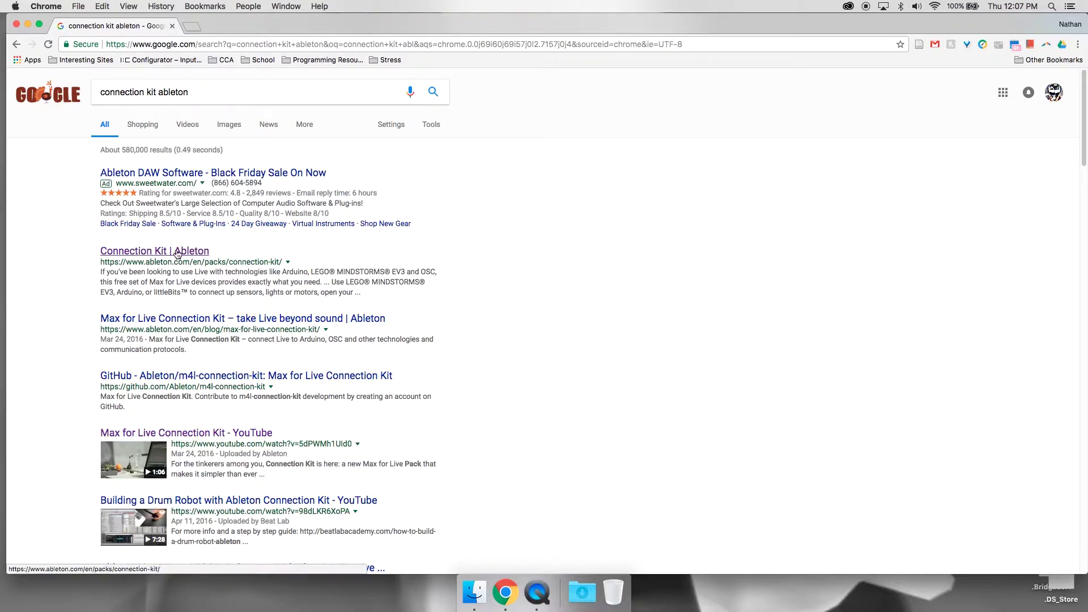
pyautogui.click(177, 254)
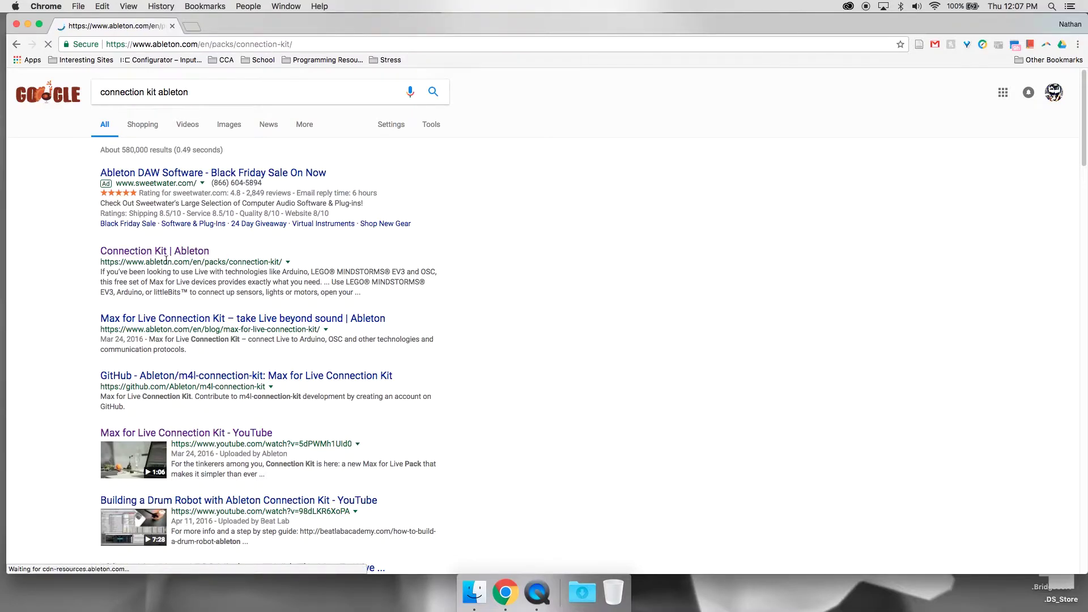
pyautogui.scroll(-2, 564, 253)
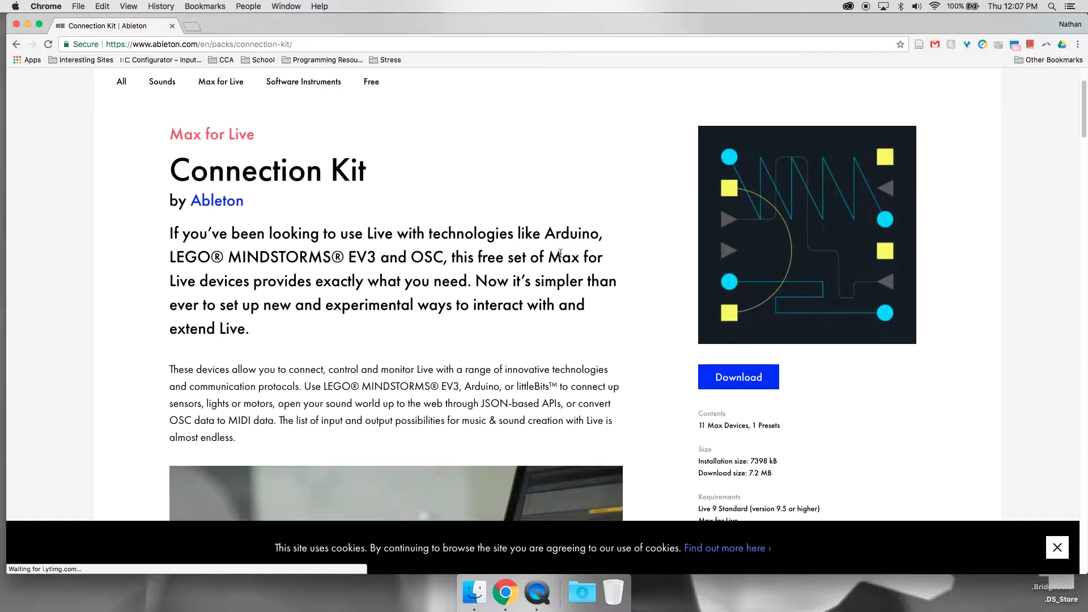
pyautogui.scroll(-10, 560, 254)
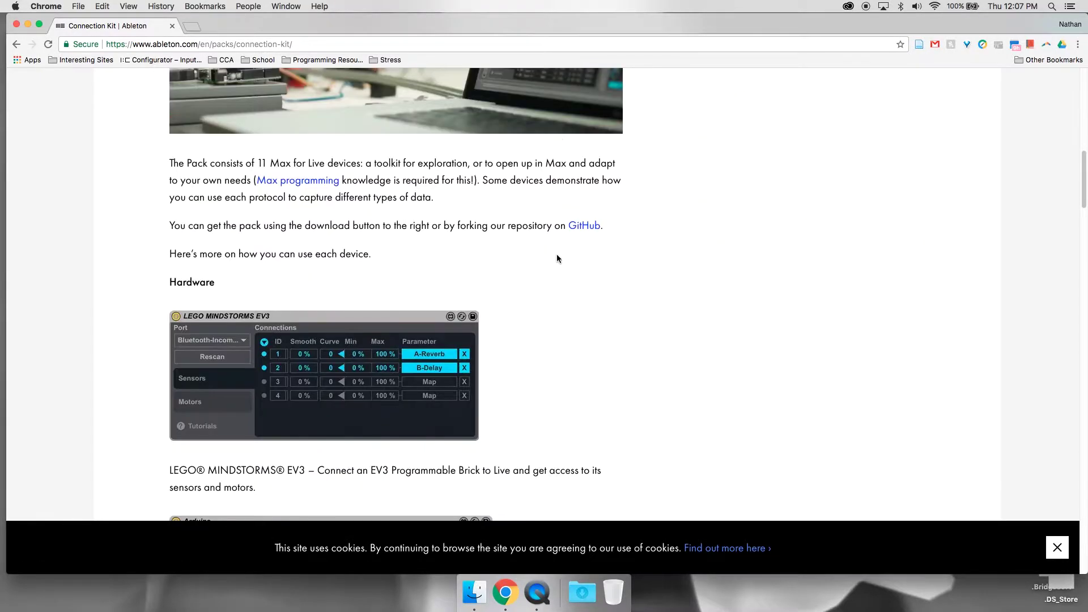
pyautogui.scroll(1, 517, 251)
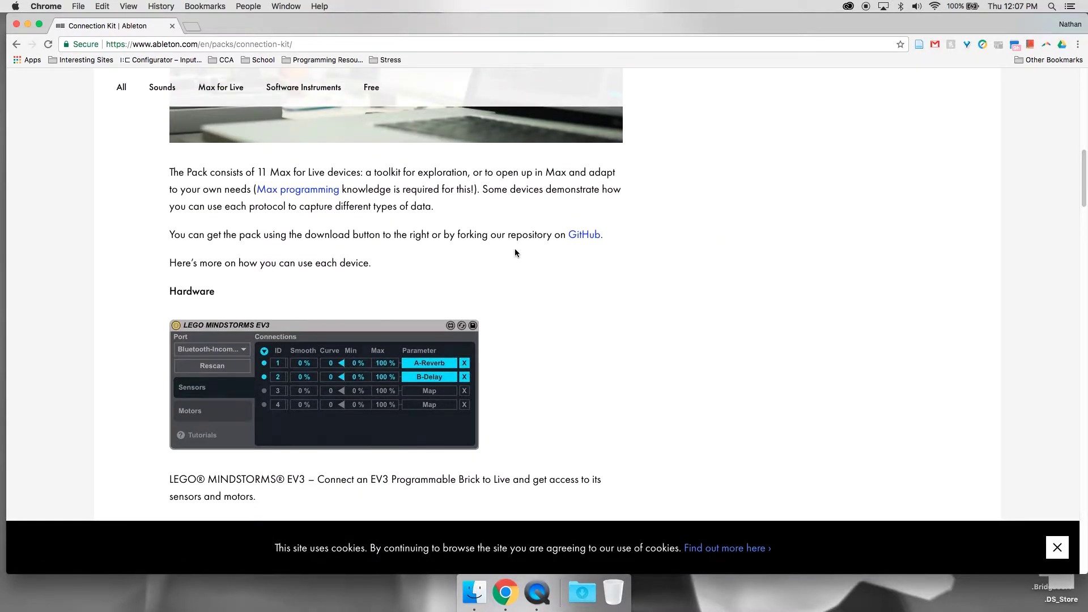
pyautogui.scroll(7, 457, 254)
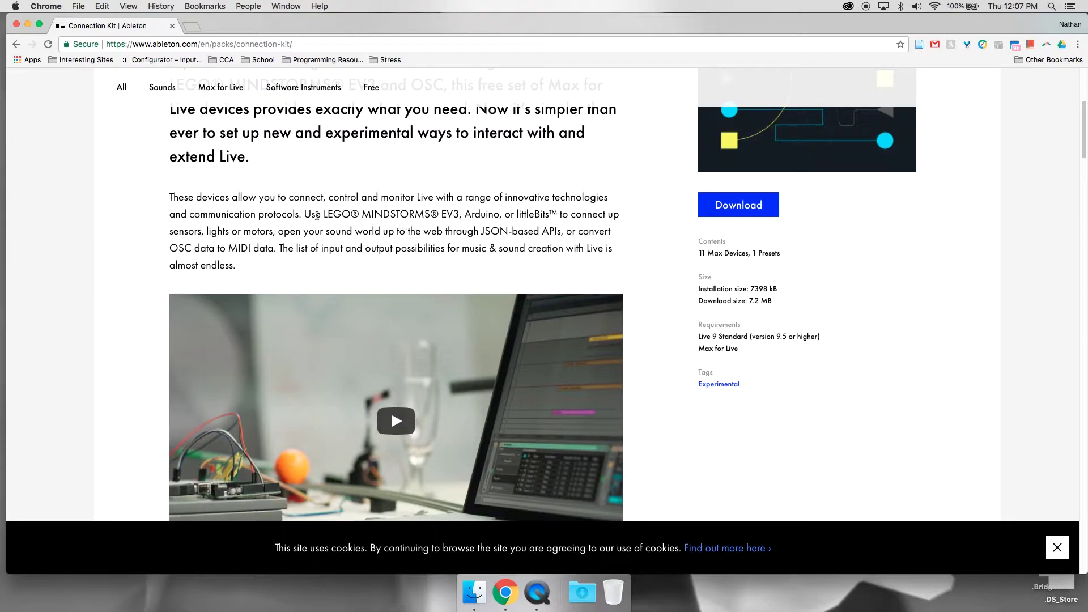
pyautogui.moveTo(324, 215); pyautogui.dragTo(443, 217)
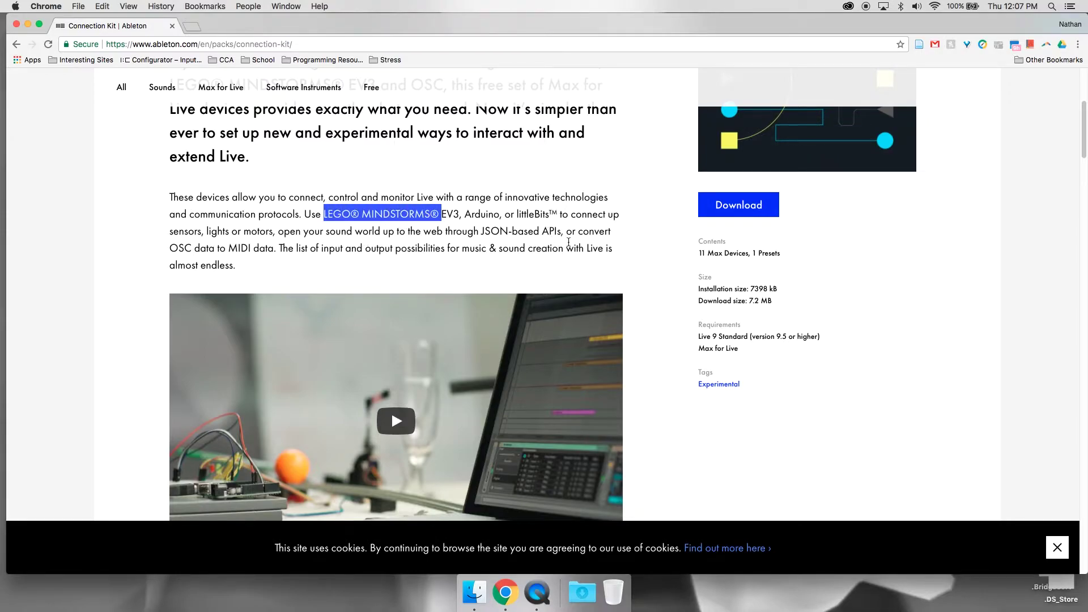
pyautogui.moveTo(482, 232); pyautogui.dragTo(545, 231)
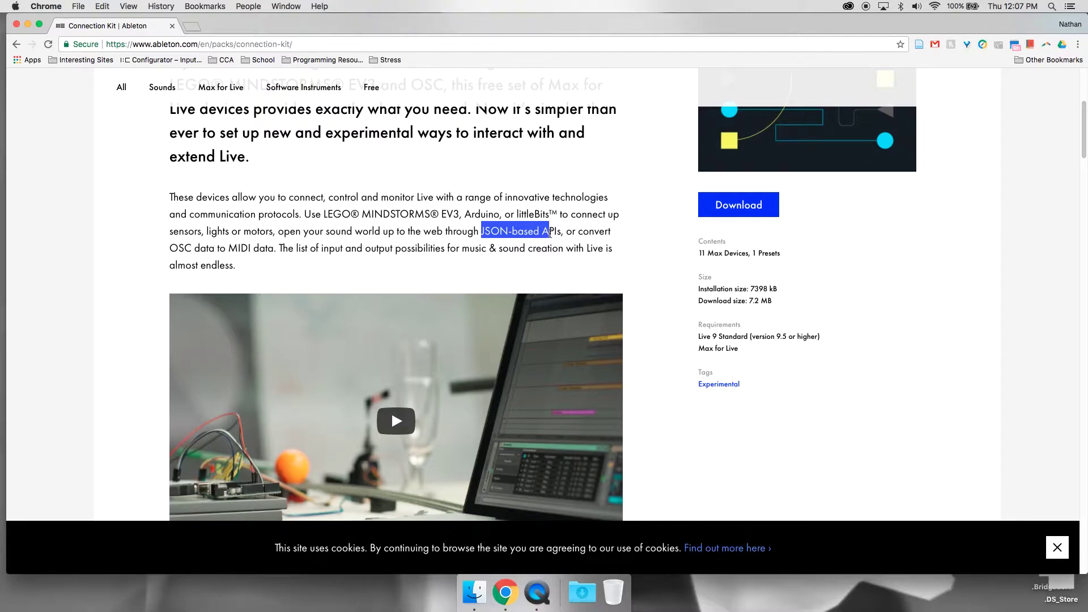
pyautogui.moveTo(515, 215); pyautogui.dragTo(534, 216)
pyautogui.scroll(-4, 473, 216)
pyautogui.scroll(8, 475, 217)
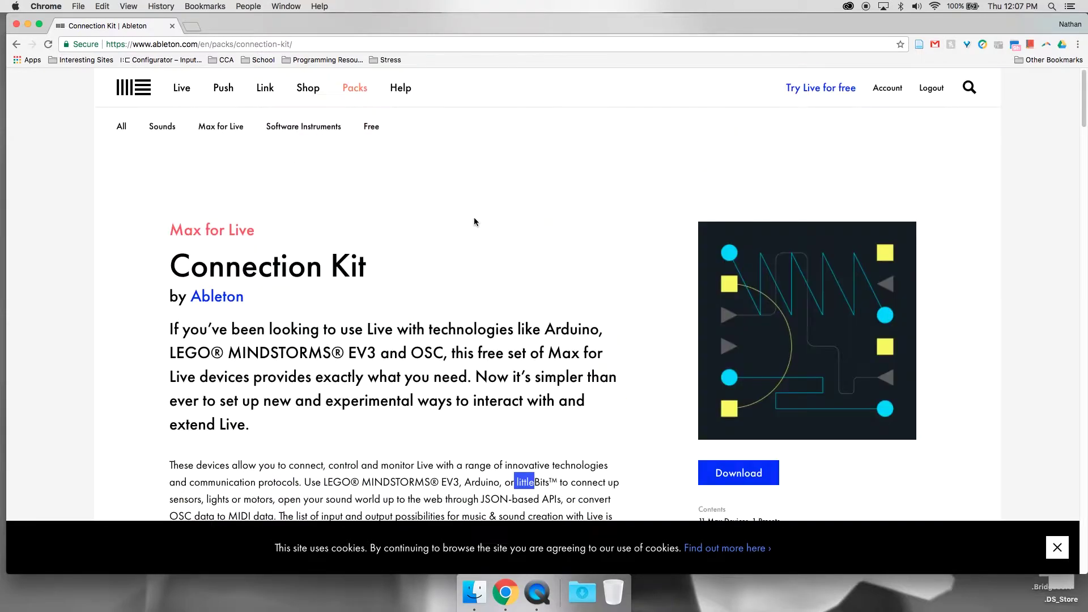
pyautogui.scroll(-1, 701, 352)
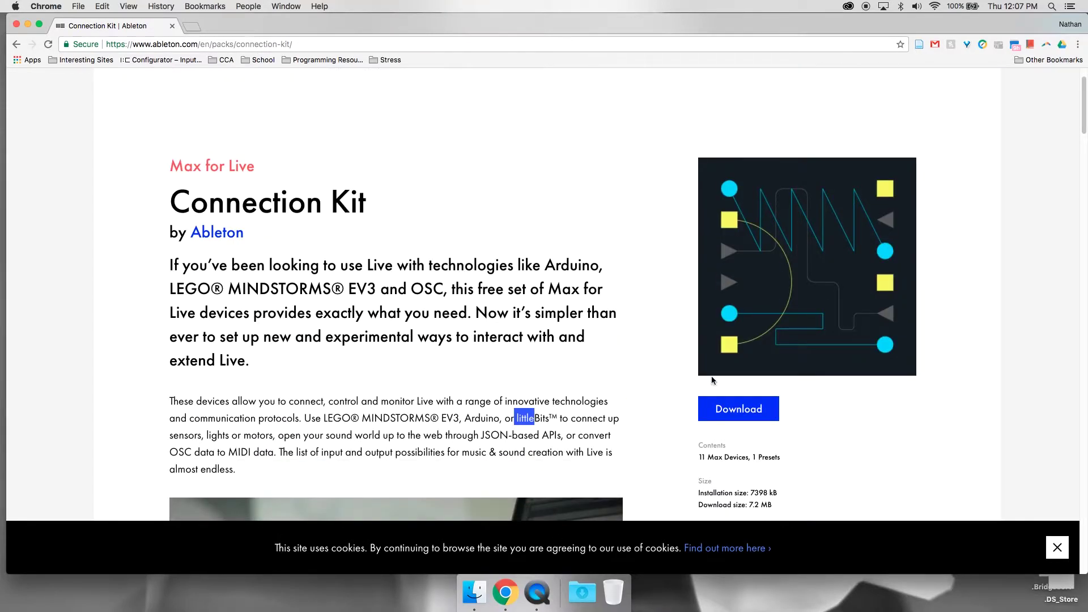
# Download and save the Connection Kit pack, then select ConnectionKit_r40904_v1.0.alp on the Desktop in Finder.
pyautogui.click(731, 419)
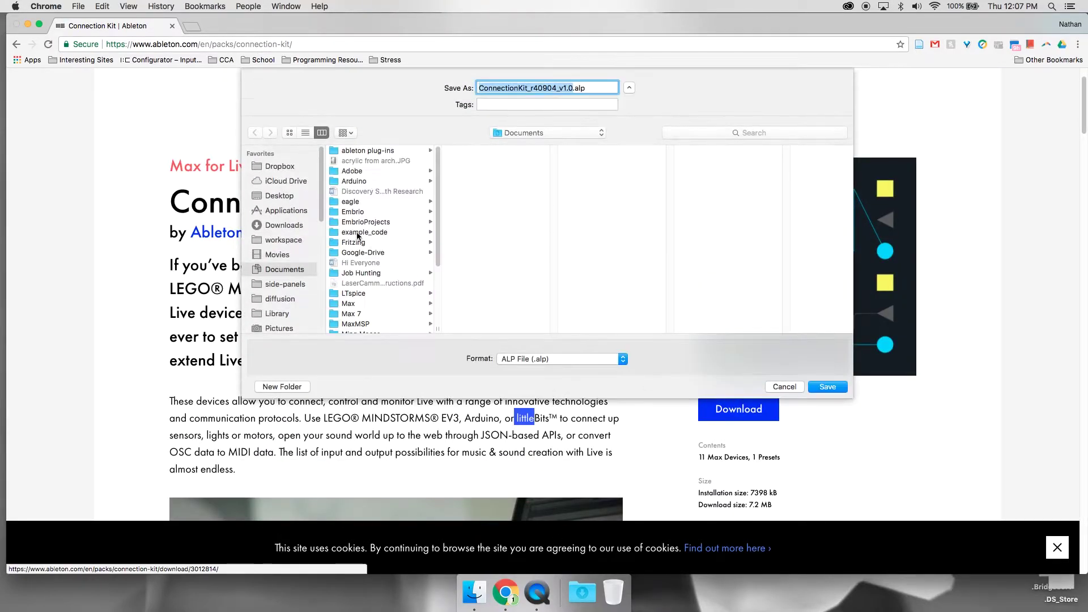
pyautogui.click(827, 387)
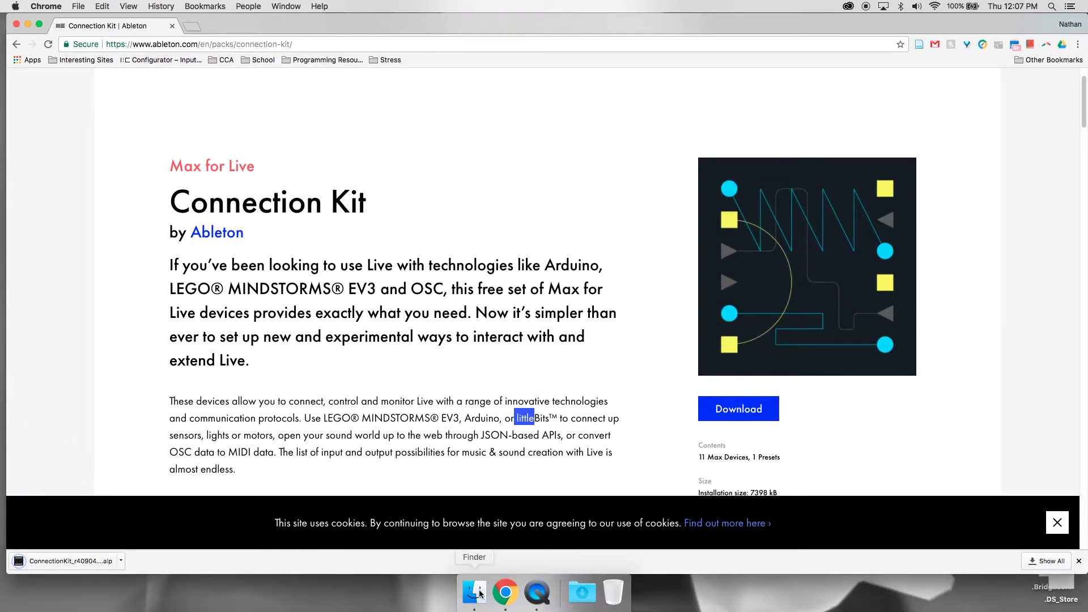
pyautogui.click(475, 592)
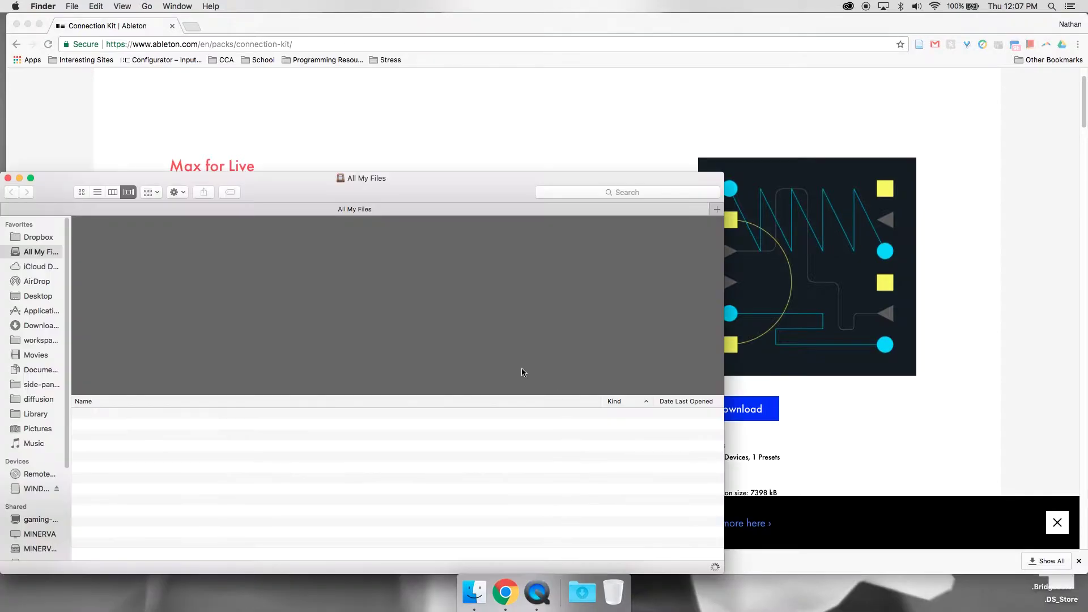
pyautogui.moveTo(512, 189); pyautogui.dragTo(879, 27)
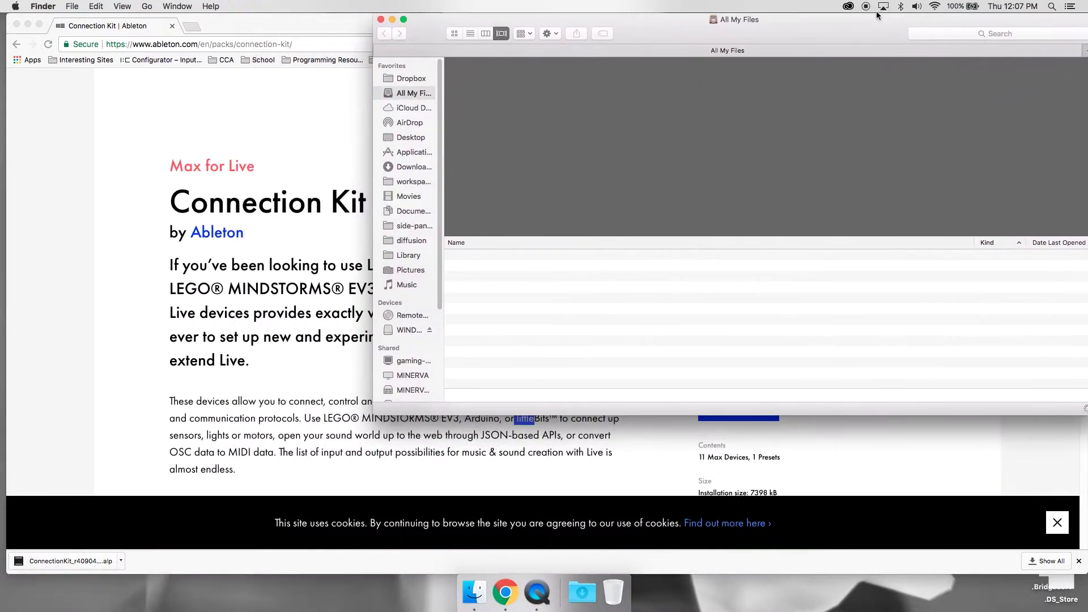
pyautogui.click(407, 138)
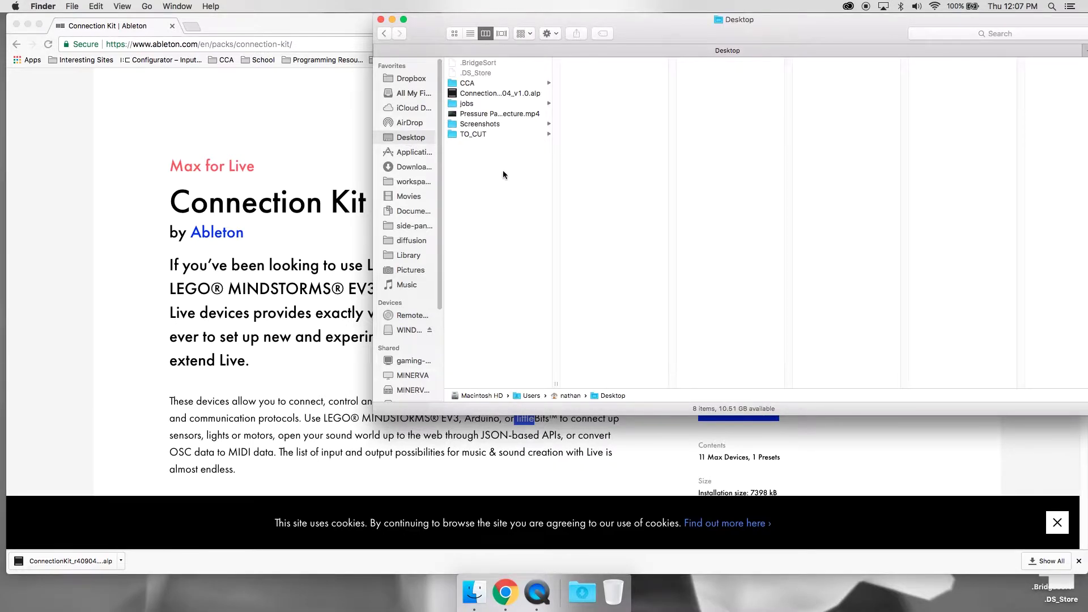
pyautogui.click(502, 93)
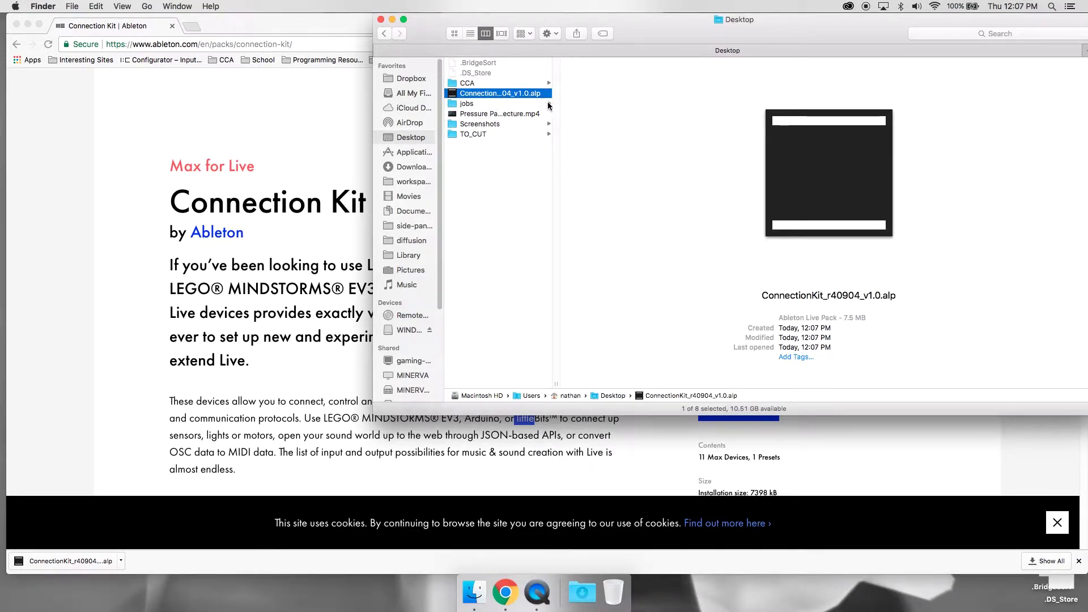
# Open ConnectionKit_r40904_v1.0.alp in Live, dismiss the installation message, and enlarge the Live window.
pyautogui.doubleClick(508, 95)
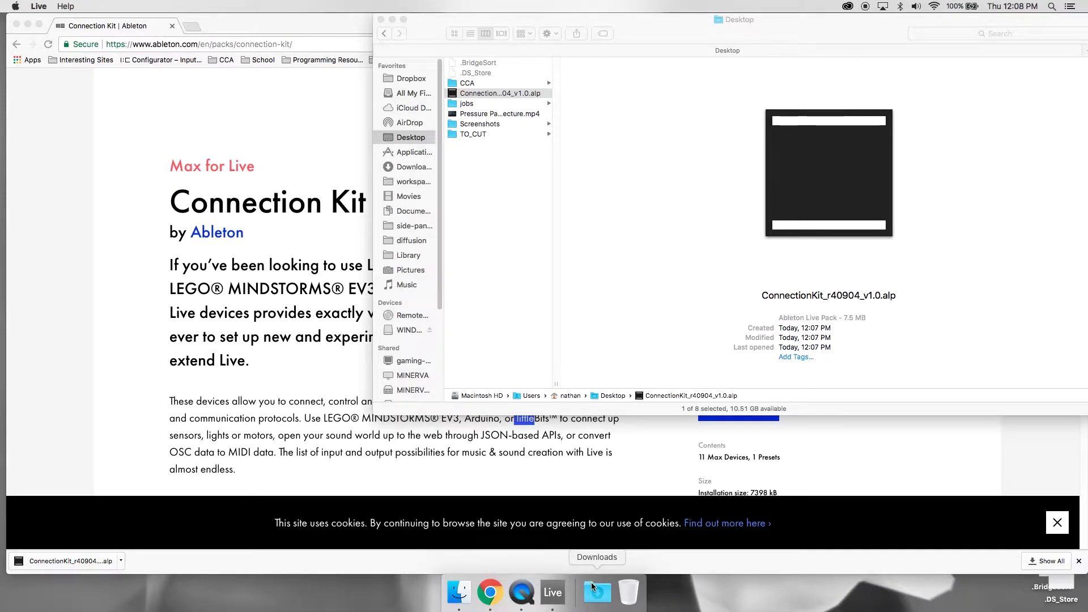
pyautogui.click(553, 592)
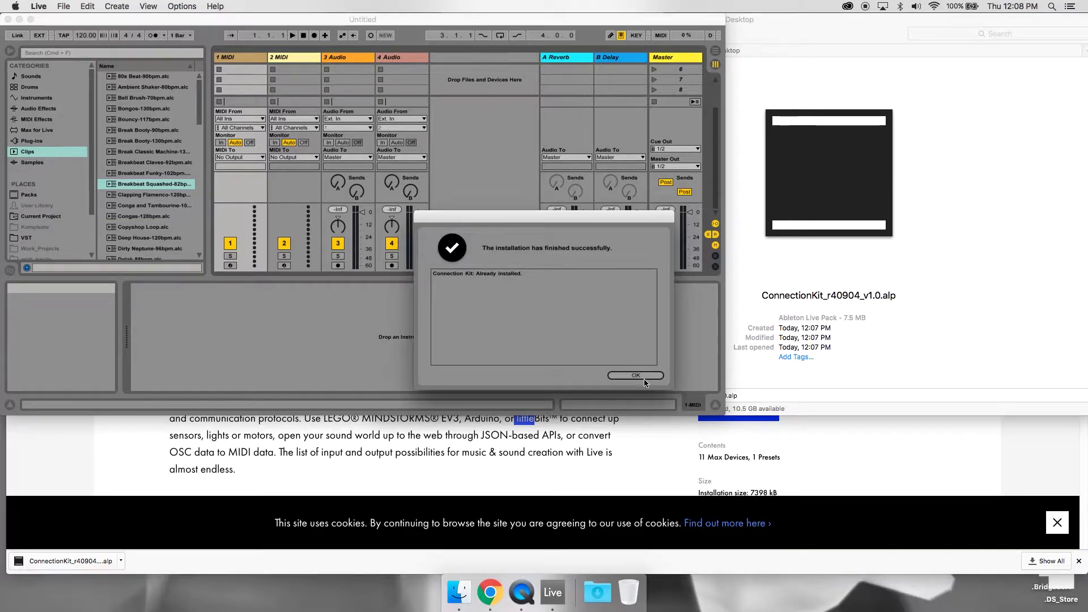
pyautogui.click(642, 375)
pyautogui.moveTo(725, 414); pyautogui.dragTo(1040, 573)
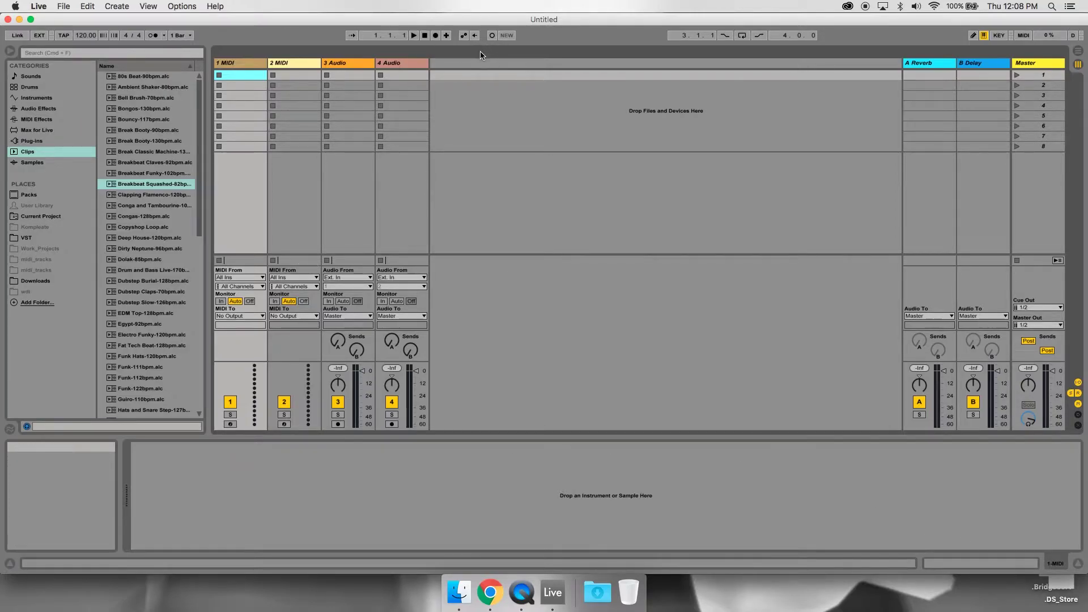
# Check tracks 2, 3 and 4 in the Arrangement timeline, then return to Session View.
pyautogui.press('Tab')
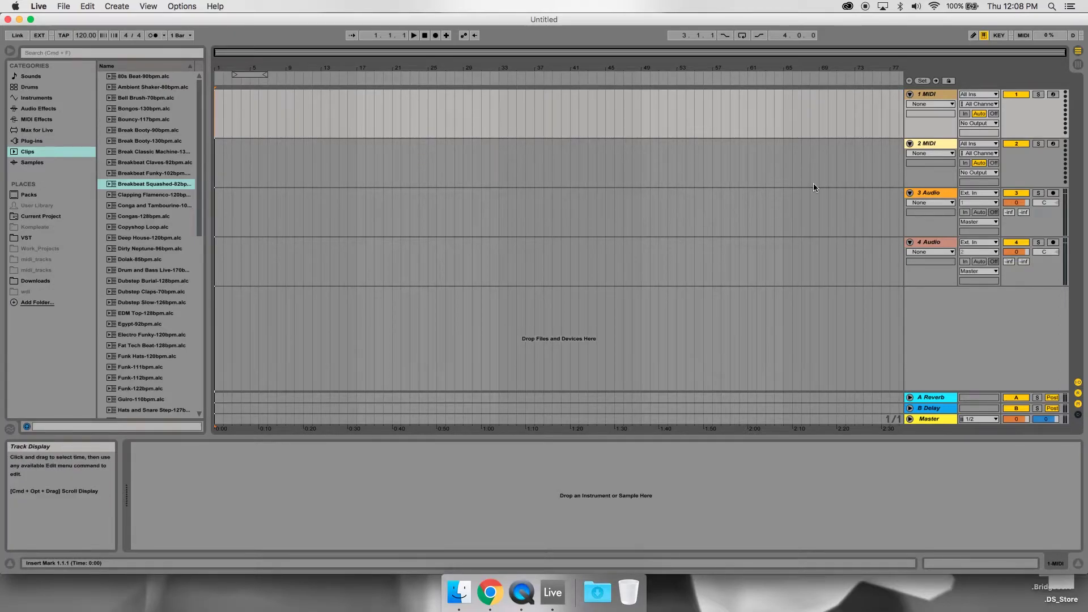
pyautogui.click(879, 151)
pyautogui.click(690, 157)
pyautogui.click(332, 207)
pyautogui.click(526, 255)
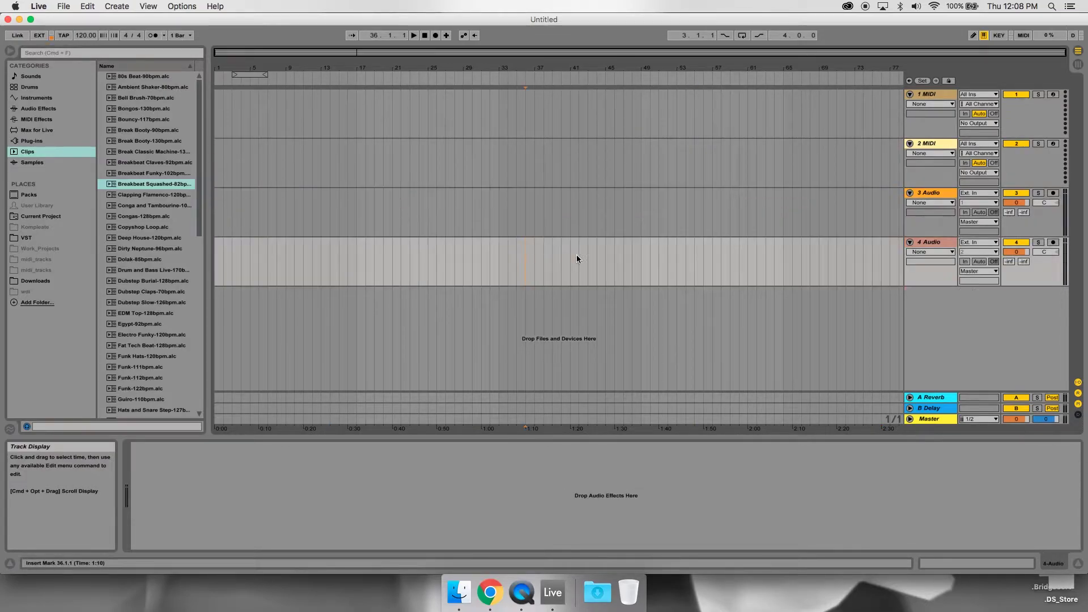
pyautogui.click(626, 223)
pyautogui.press('Tab')
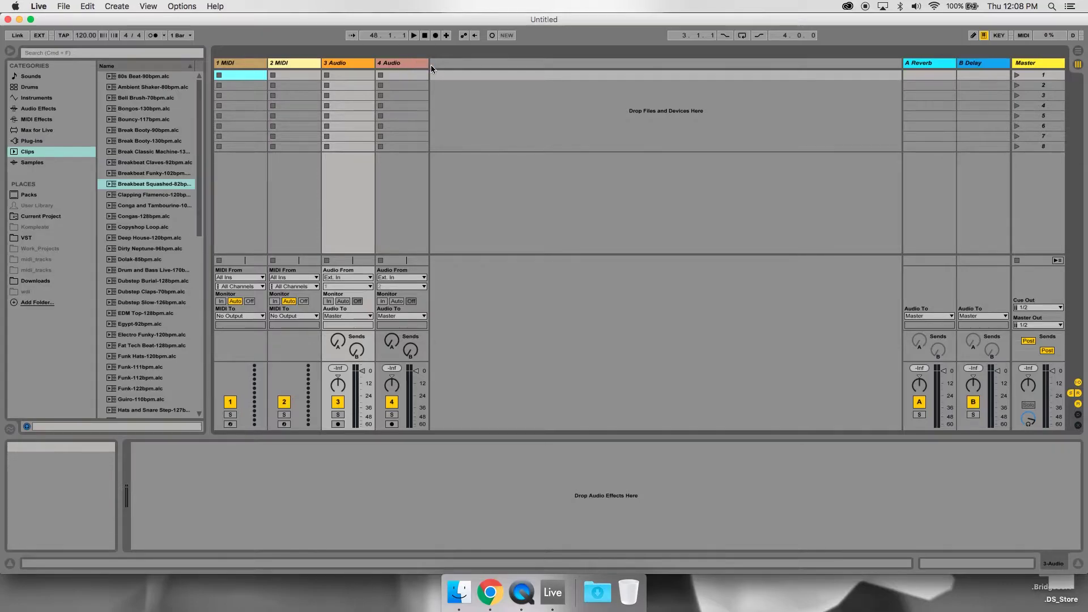
# Load the Break Classic Machine, Congas and Dubstep Burial loops into track 2's first three slots.
pyautogui.moveTo(430, 68)
pyautogui.mouseDown()
pyautogui.moveTo(469, 77)
pyautogui.moveTo(440, 80)
pyautogui.mouseUp()
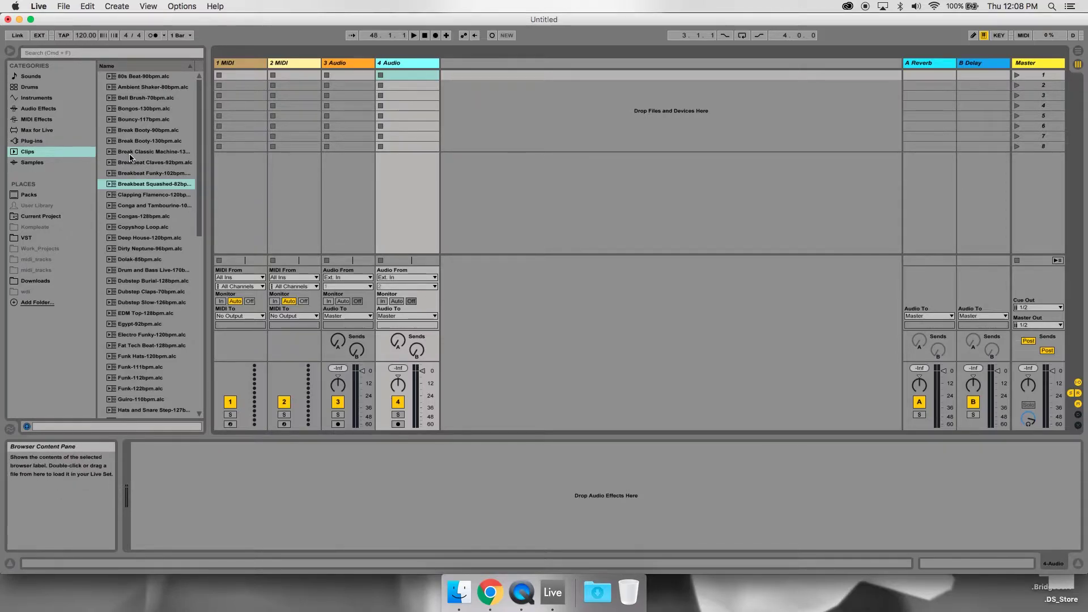
pyautogui.moveTo(132, 152); pyautogui.dragTo(292, 75)
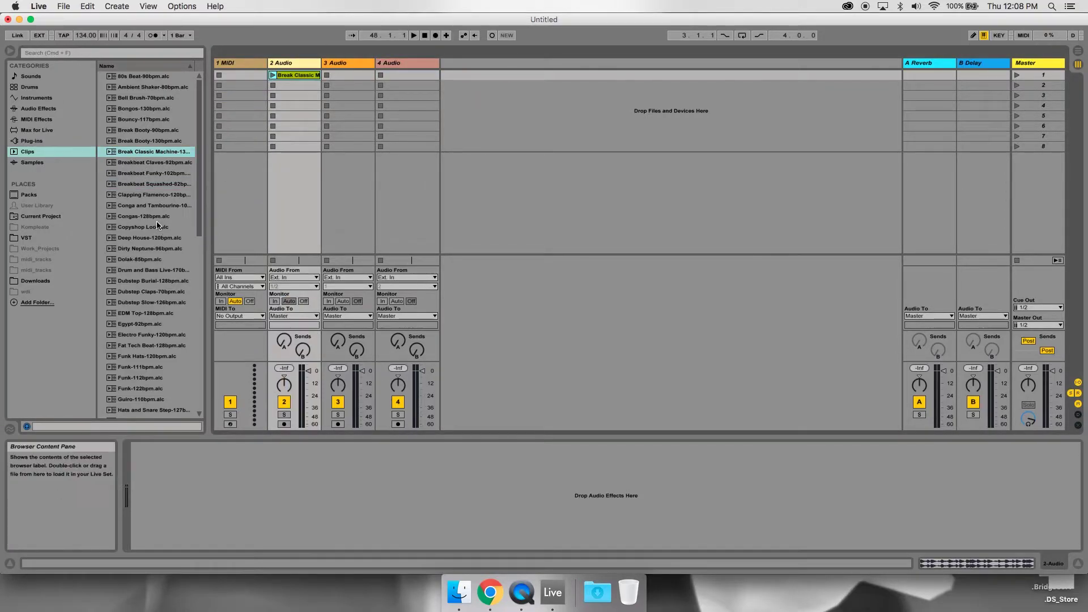
pyautogui.moveTo(142, 216); pyautogui.dragTo(294, 86)
pyautogui.moveTo(142, 281); pyautogui.dragTo(294, 97)
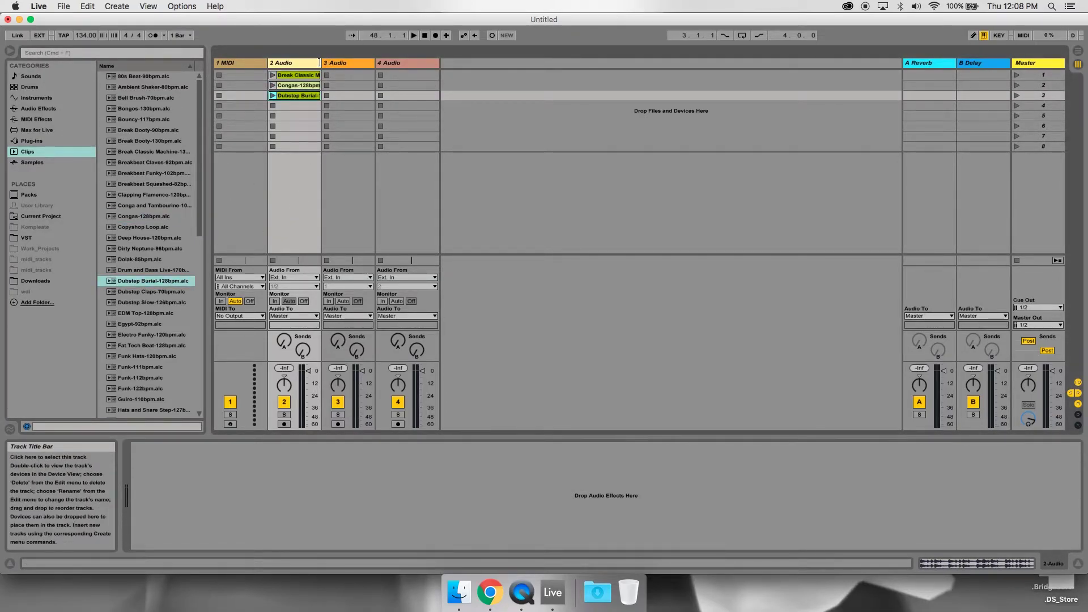
pyautogui.moveTo(319, 62); pyautogui.dragTo(363, 63)
# Launch the Dubstep Burial, Break Classic Machine and Congas clips in track 2.
pyautogui.press('Return')
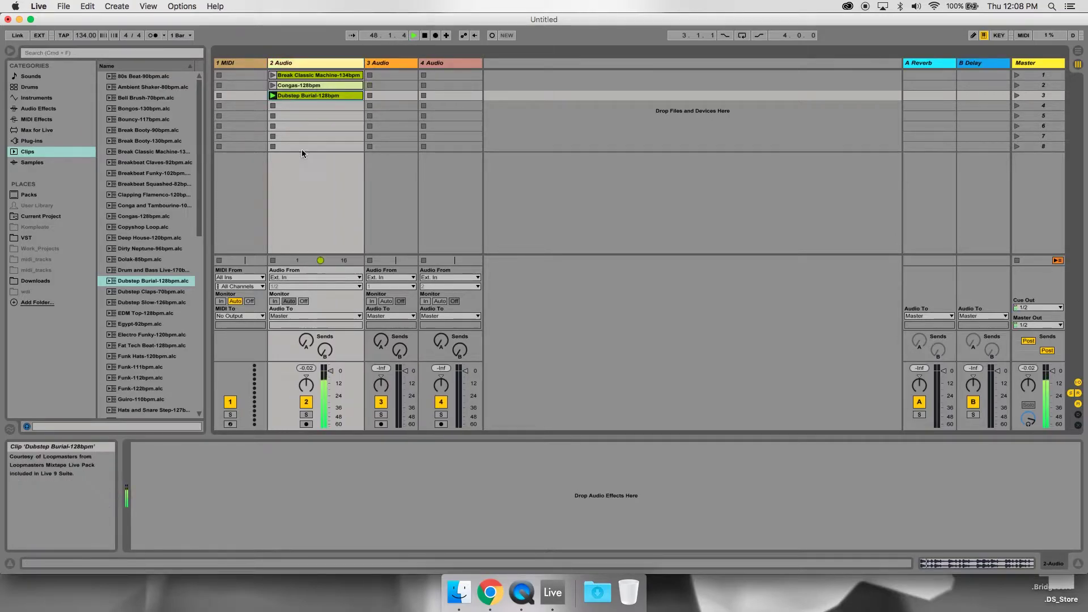
pyautogui.press('Up')
pyautogui.press('Up')
pyautogui.press('Return')
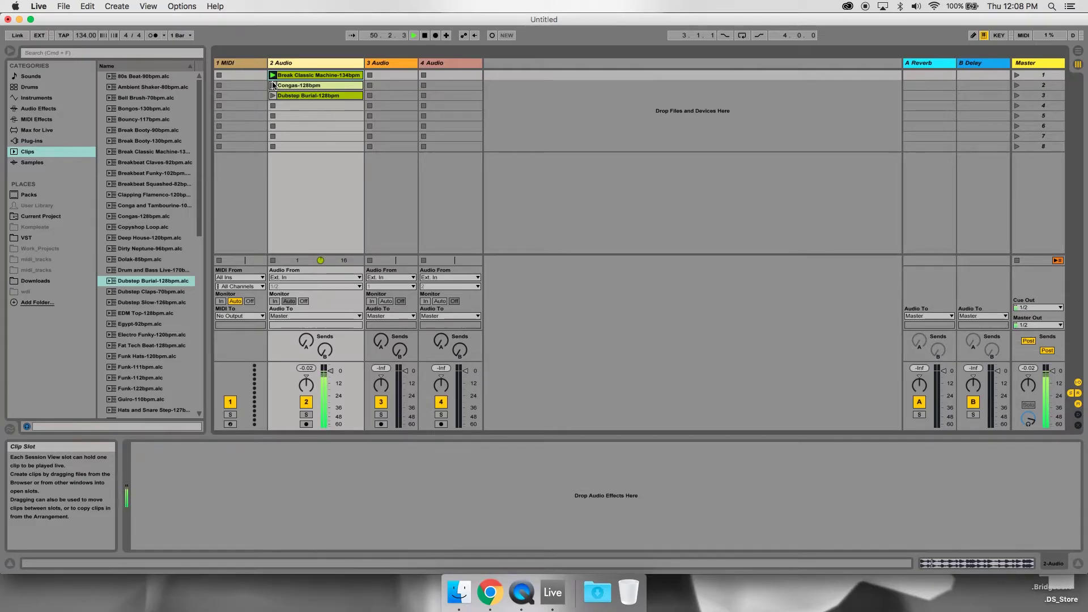
pyautogui.click(272, 85)
# Put the Copyshop Loop and Dirty Neptune into track 3 and launch Dirty Neptune.
pyautogui.moveTo(140, 225); pyautogui.dragTo(371, 75)
pyautogui.click(150, 250)
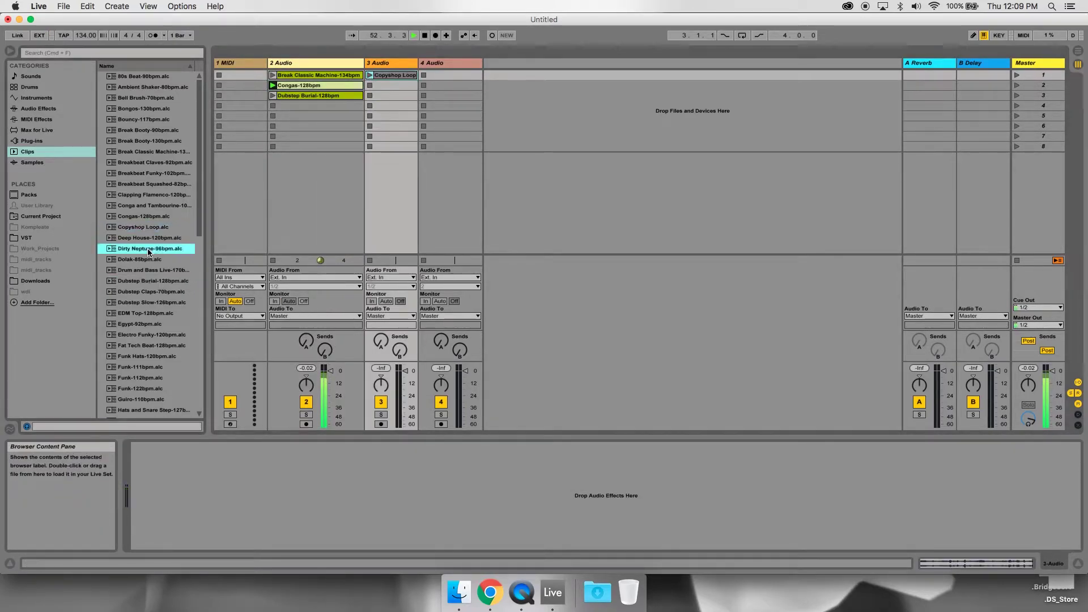
pyautogui.moveTo(151, 251); pyautogui.dragTo(371, 96)
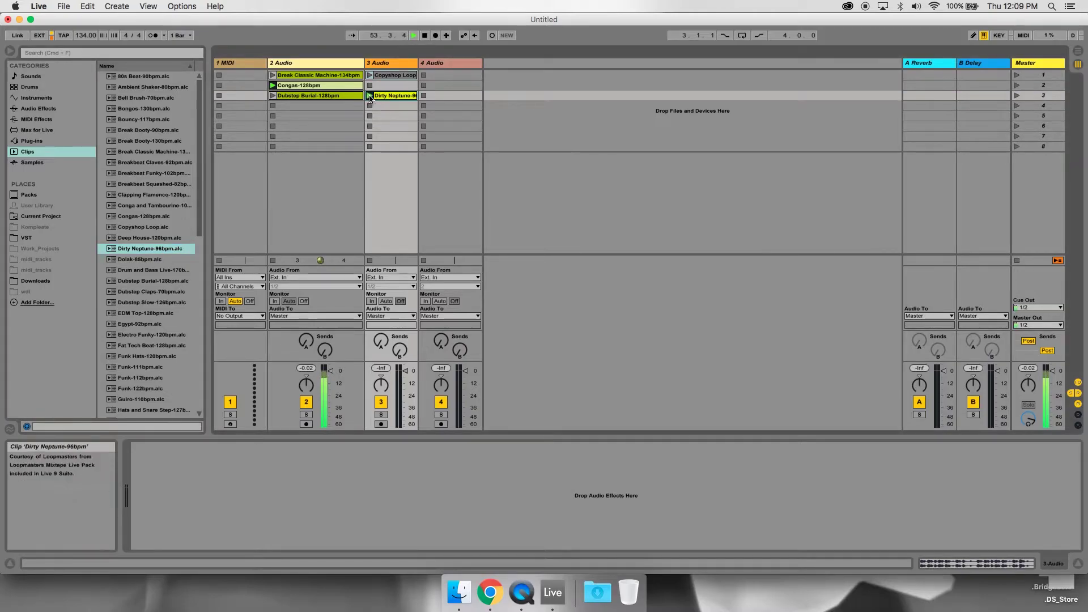
pyautogui.click(370, 96)
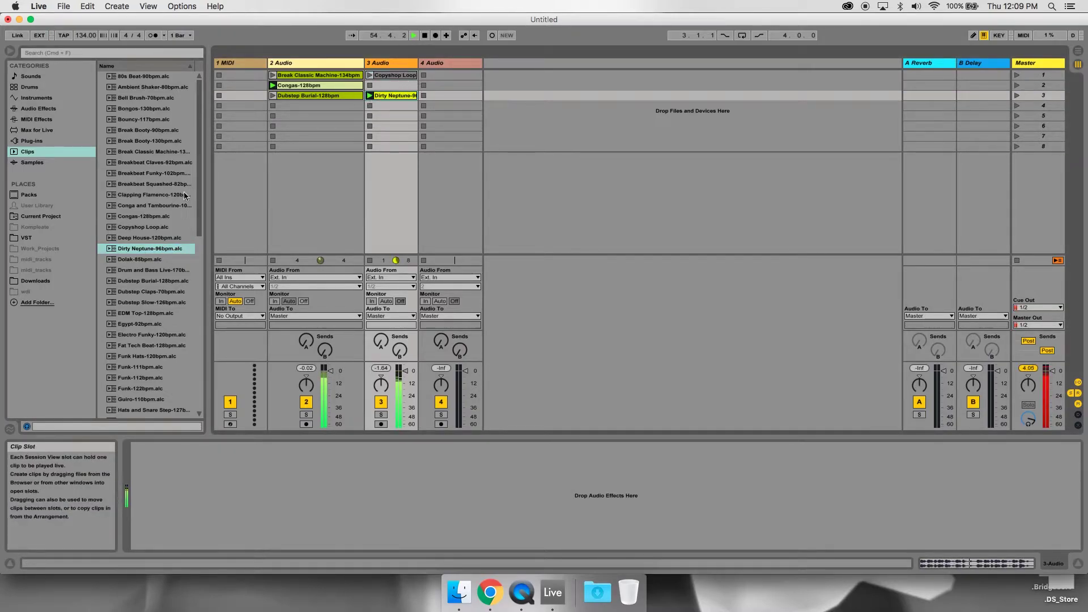
# Add Breakbeat Claves and Deep House to track 4, launch Deep House, and lower the tempo to 106.
pyautogui.click(153, 163)
pyautogui.moveTo(170, 162); pyautogui.dragTo(442, 75)
pyautogui.moveTo(135, 235); pyautogui.dragTo(430, 85)
pyautogui.click(424, 85)
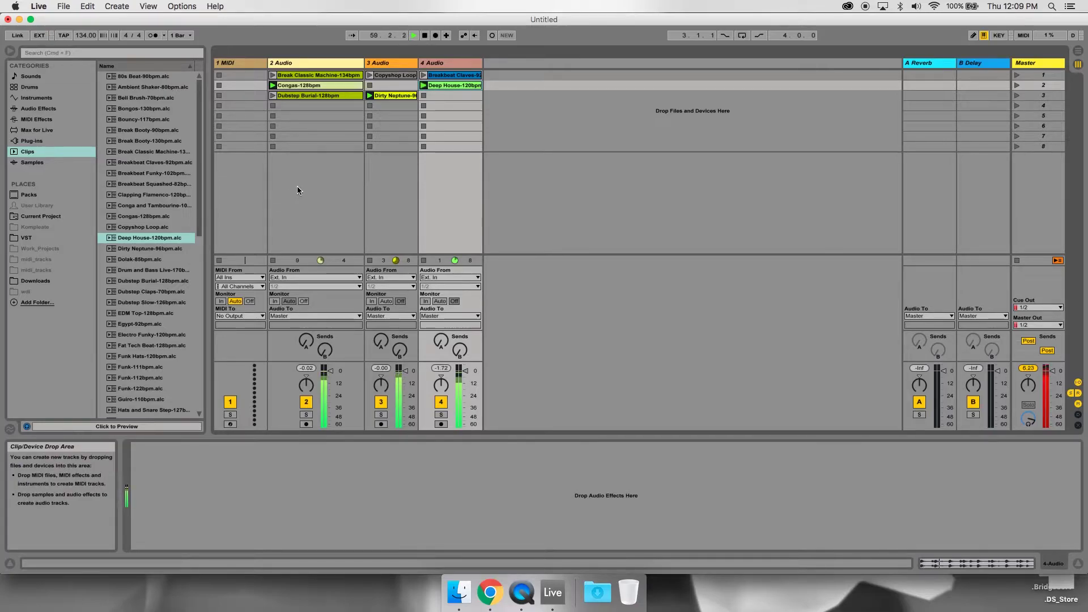
pyautogui.moveTo(86, 35)
pyautogui.mouseDown()
pyautogui.moveTo(86, 80)
pyautogui.moveTo(86, 6)
pyautogui.moveTo(85, 56)
pyautogui.mouseUp()
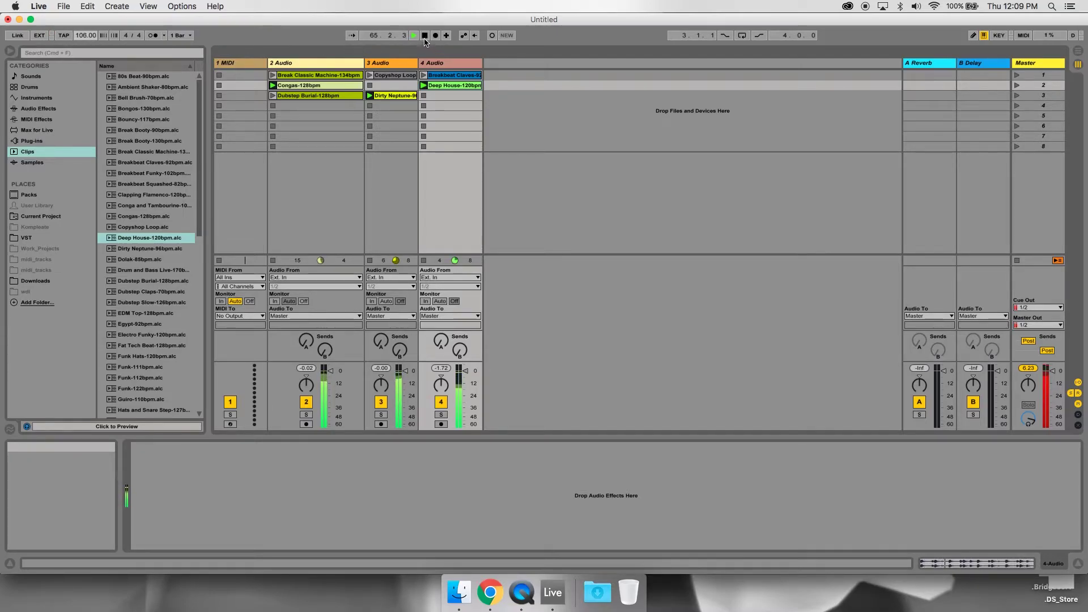
# Select Packs under Places to list Connection Kit and Core Library.
pyautogui.click(30, 195)
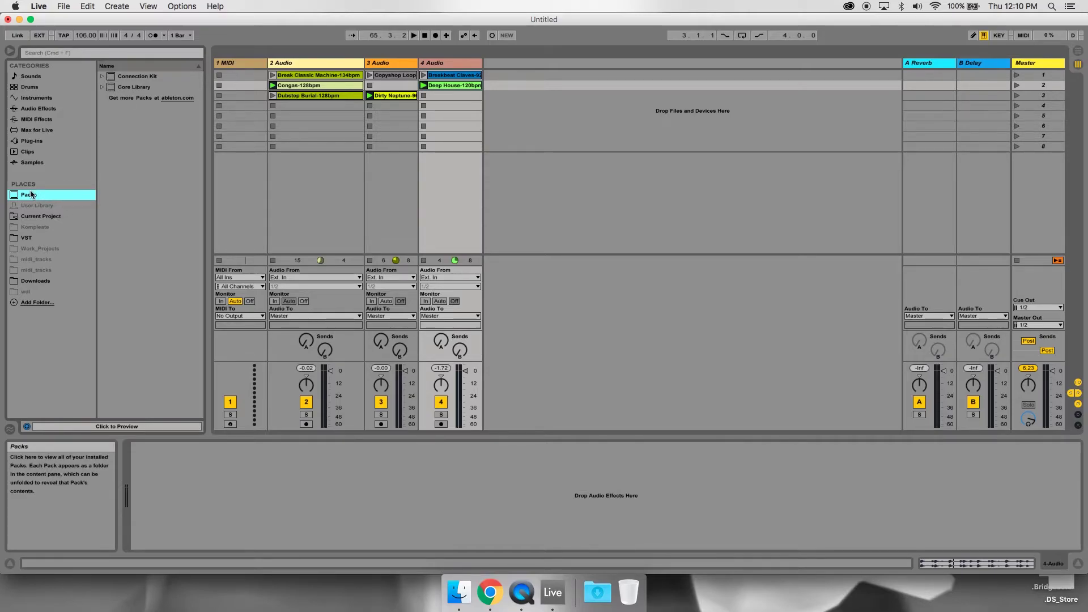
# Expand Connection Kit and its Devices folder to list Arduino.amxd and the OSC devices.
pyautogui.click(104, 77)
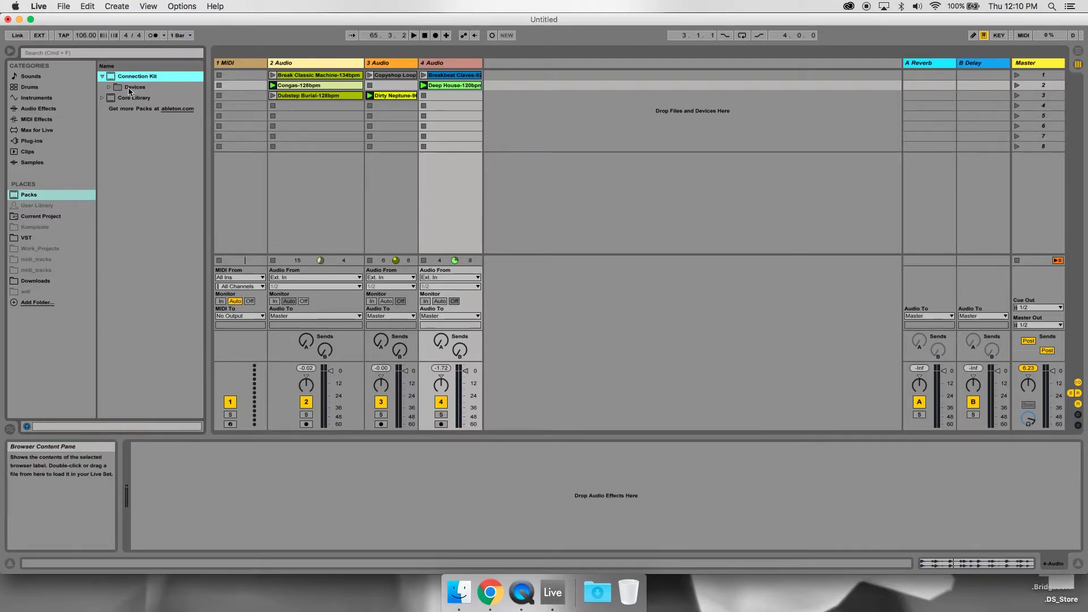
pyautogui.click(108, 87)
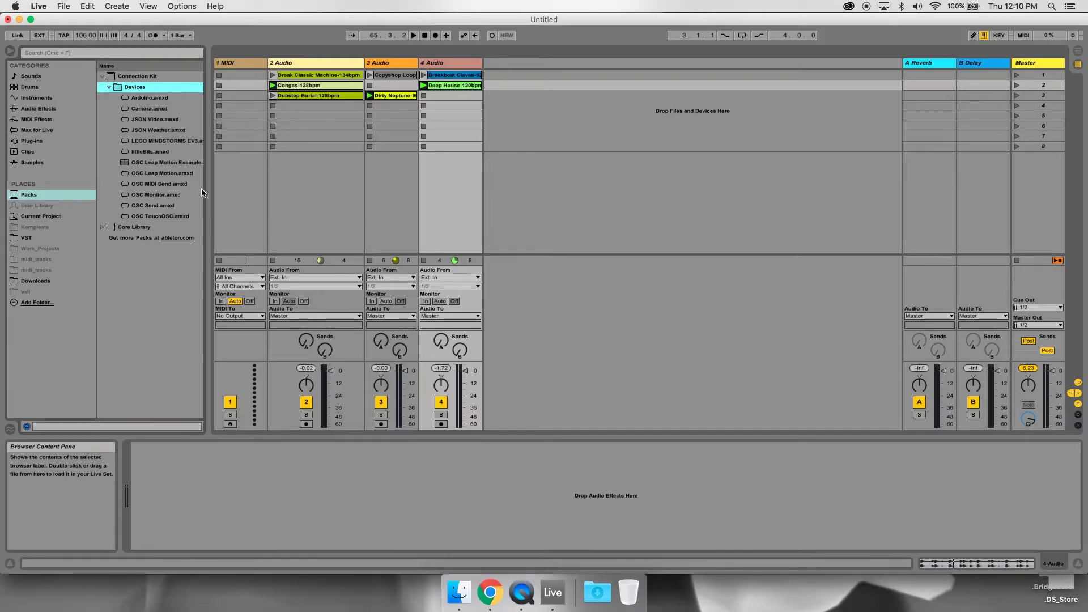
pyautogui.click(169, 208)
pyautogui.press('Up')
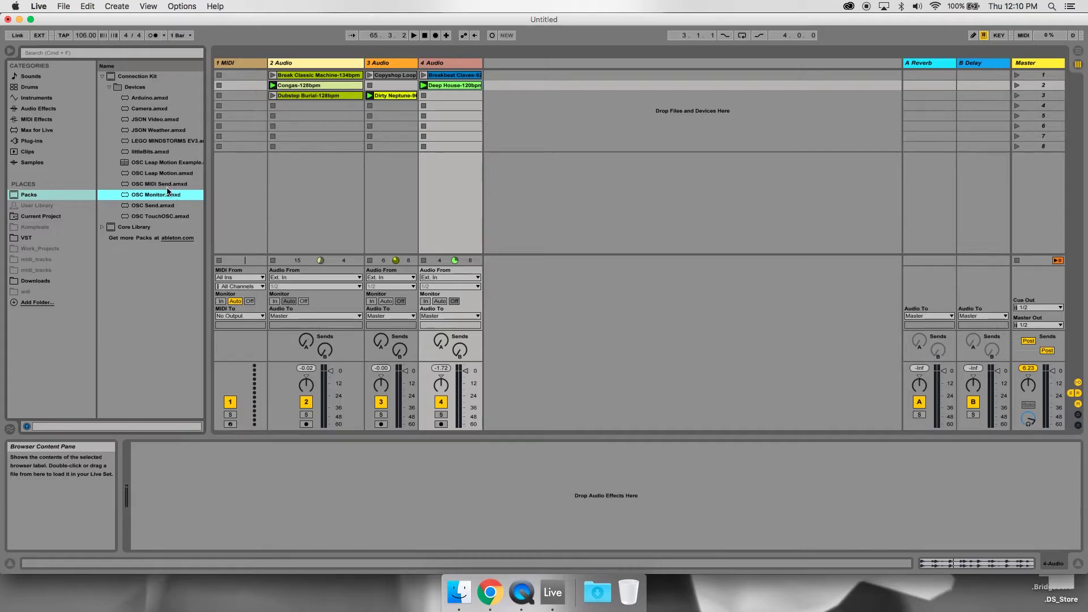
# Drag Arduino.amxd from the Connection Kit Devices folder onto the 1 MIDI track.
pyautogui.click(150, 98)
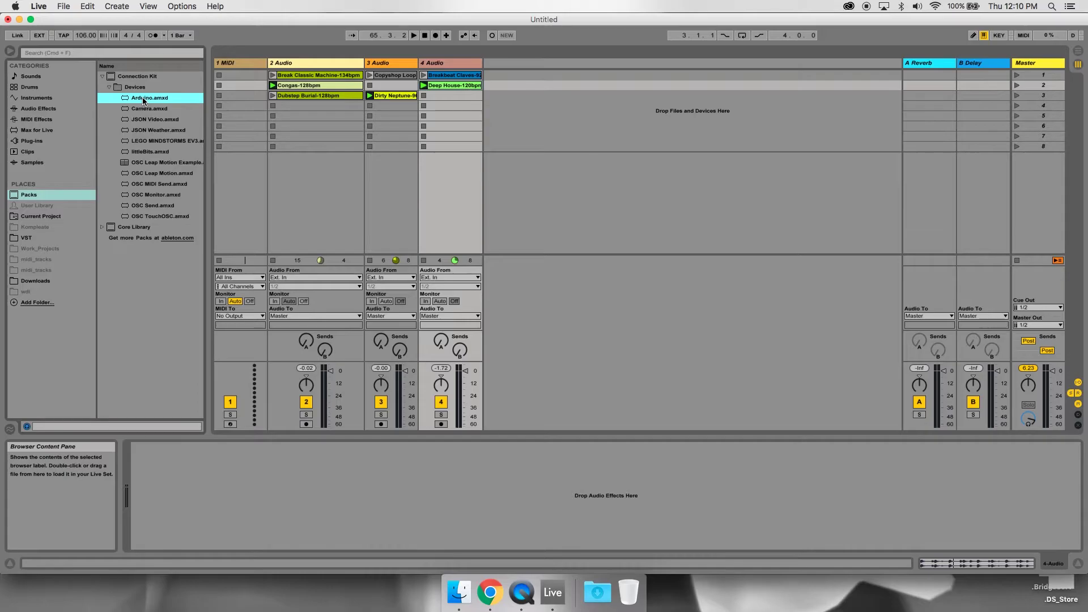
pyautogui.moveTo(144, 101); pyautogui.dragTo(249, 169)
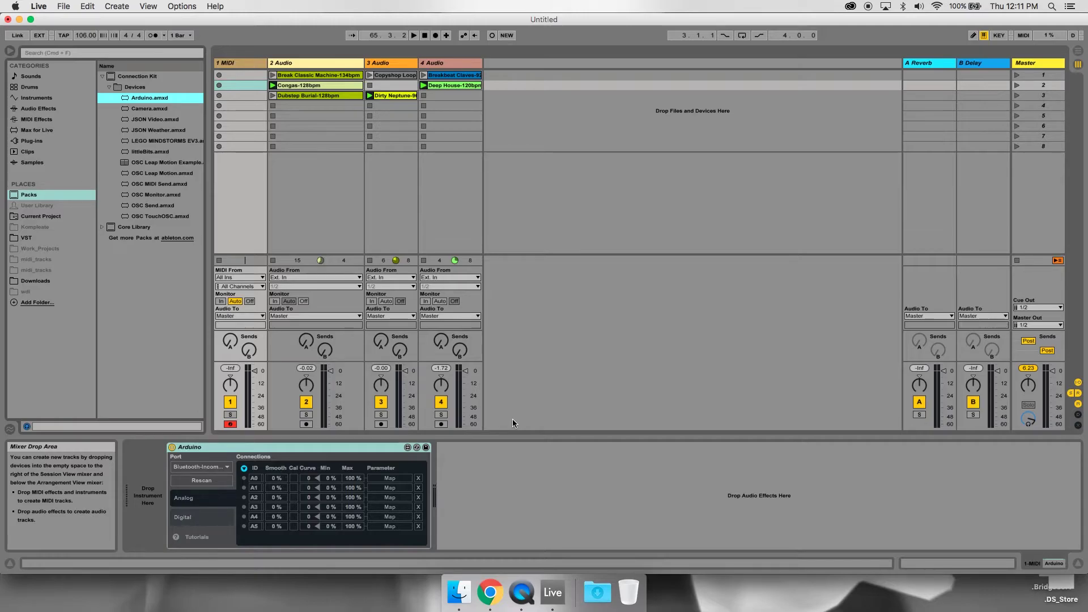
# Save the Live Set on the Desktop as 'demo' using Save As (Cmd+Shift+S).
pyautogui.press('super+s')
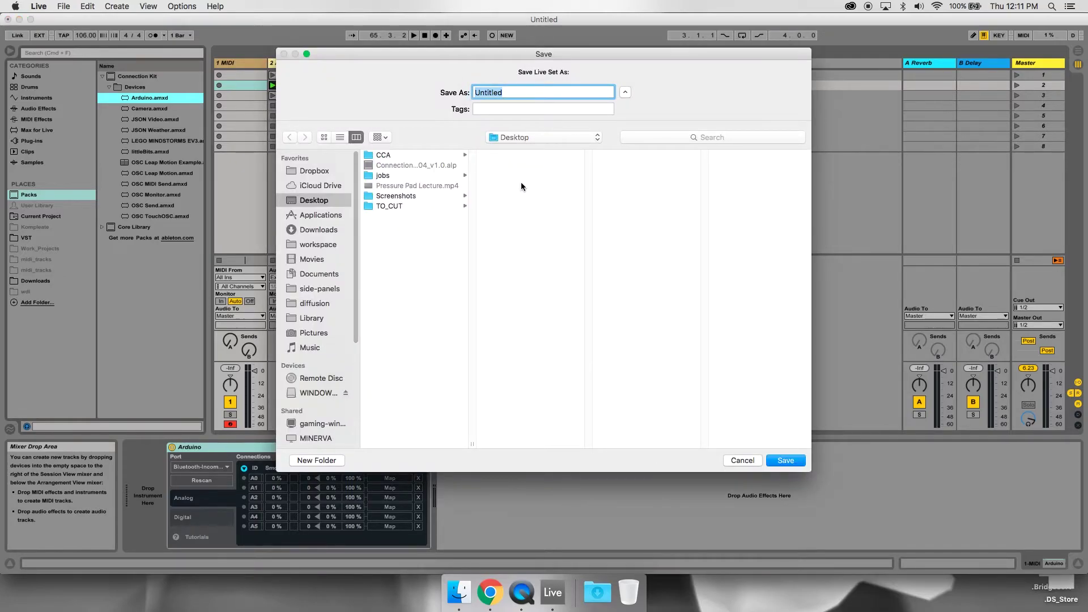
pyautogui.write('demo')
pyautogui.press('Return')
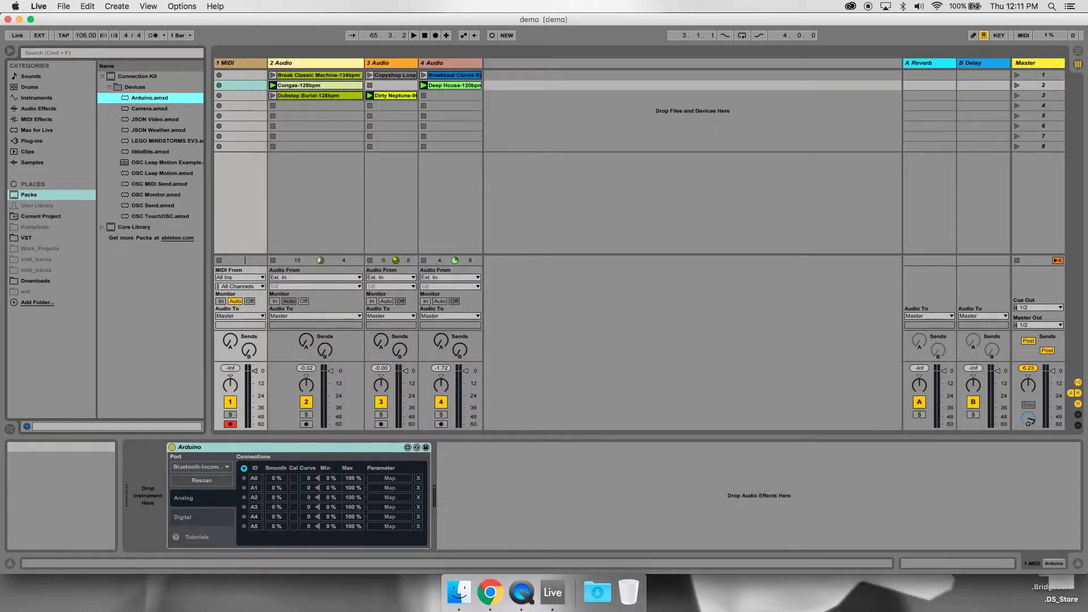
# Select the Arduino device and set its Port to usbmodem1411 for the board.
pyautogui.click(283, 447)
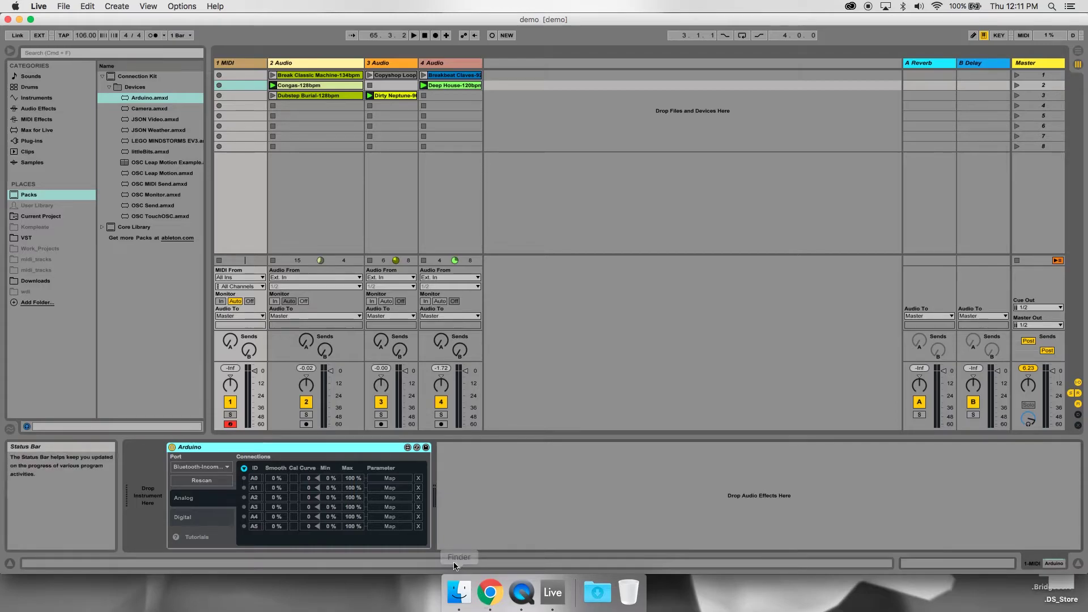
pyautogui.click(226, 503)
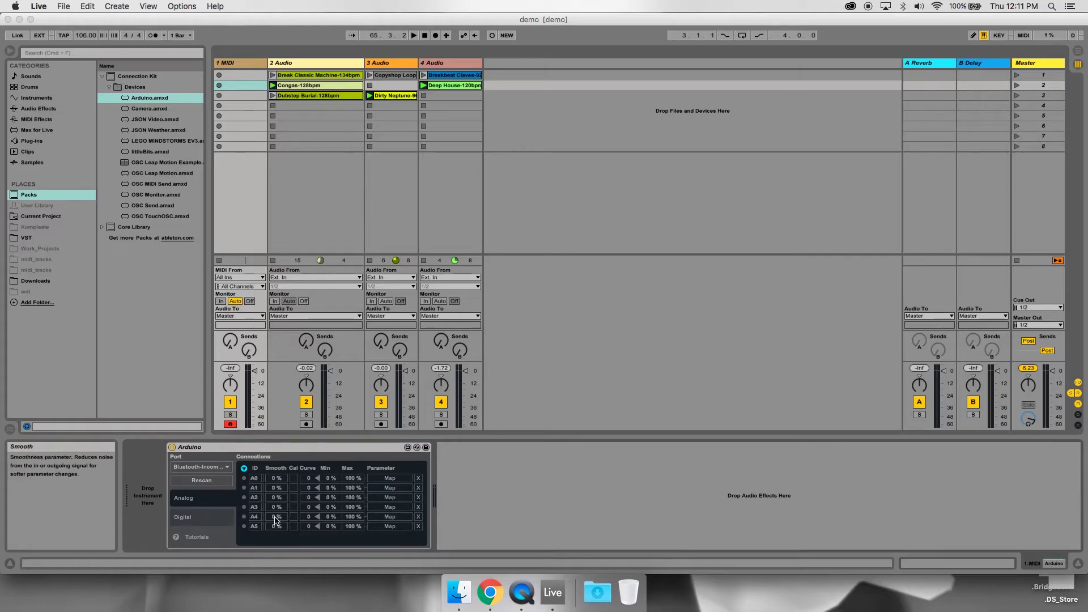
pyautogui.click(217, 520)
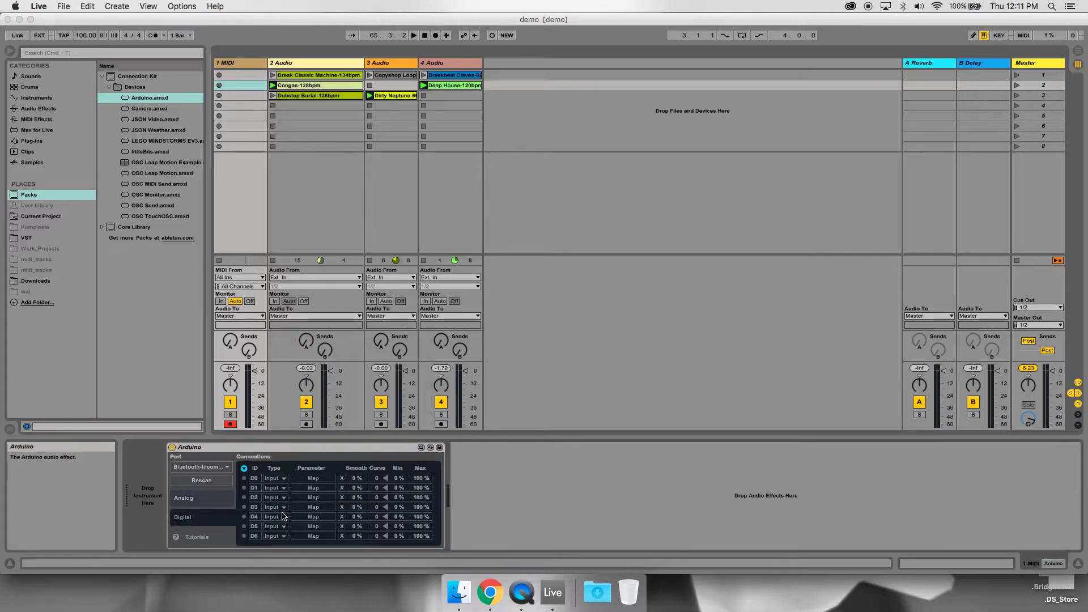
pyautogui.scroll(-3, 286, 505)
pyautogui.scroll(3, 286, 502)
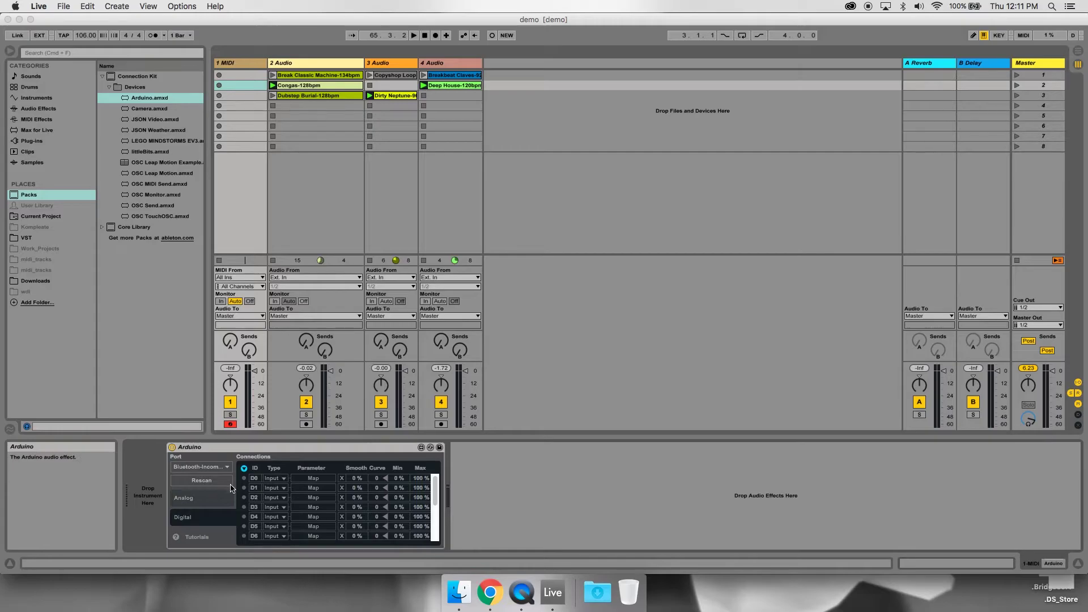
pyautogui.click(224, 468)
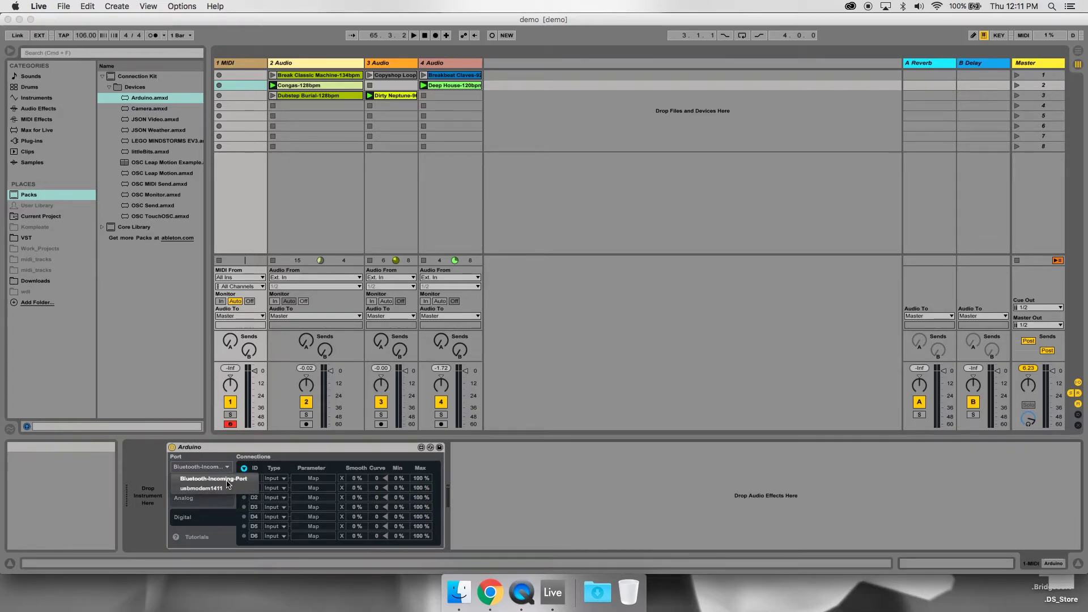
pyautogui.click(223, 487)
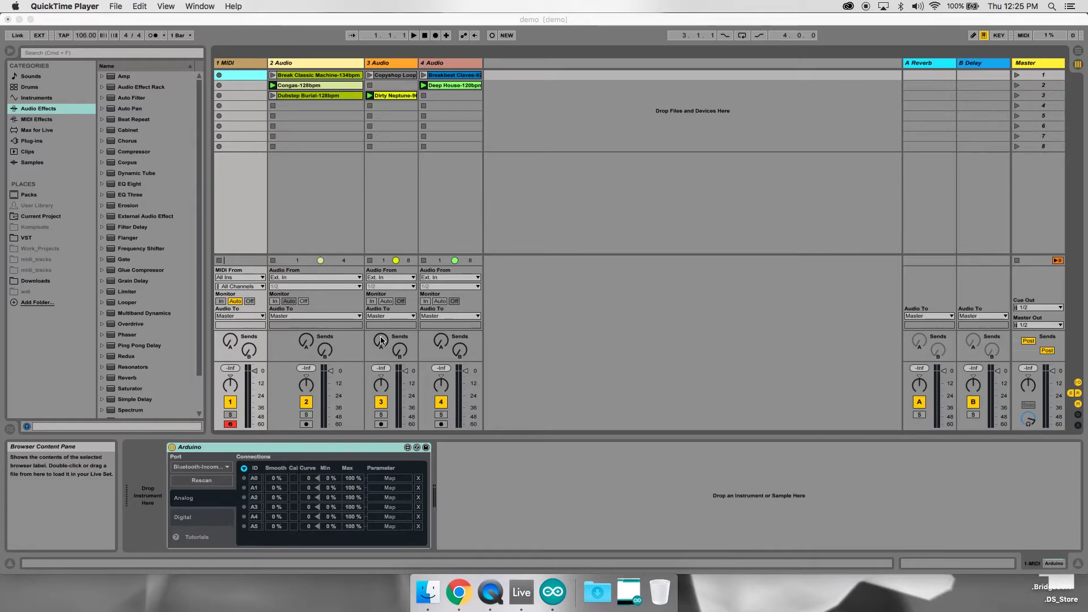
# Open the File > Examples > Firmata > StandardFirmata example sketch in the Arduino IDE.
pyautogui.click(553, 592)
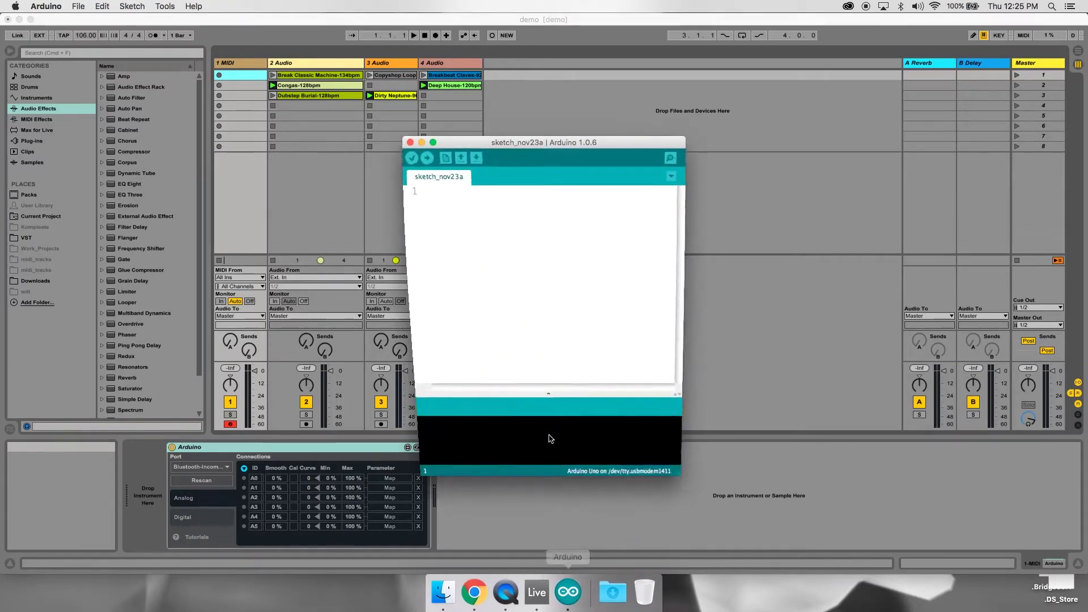
pyautogui.click(76, 7)
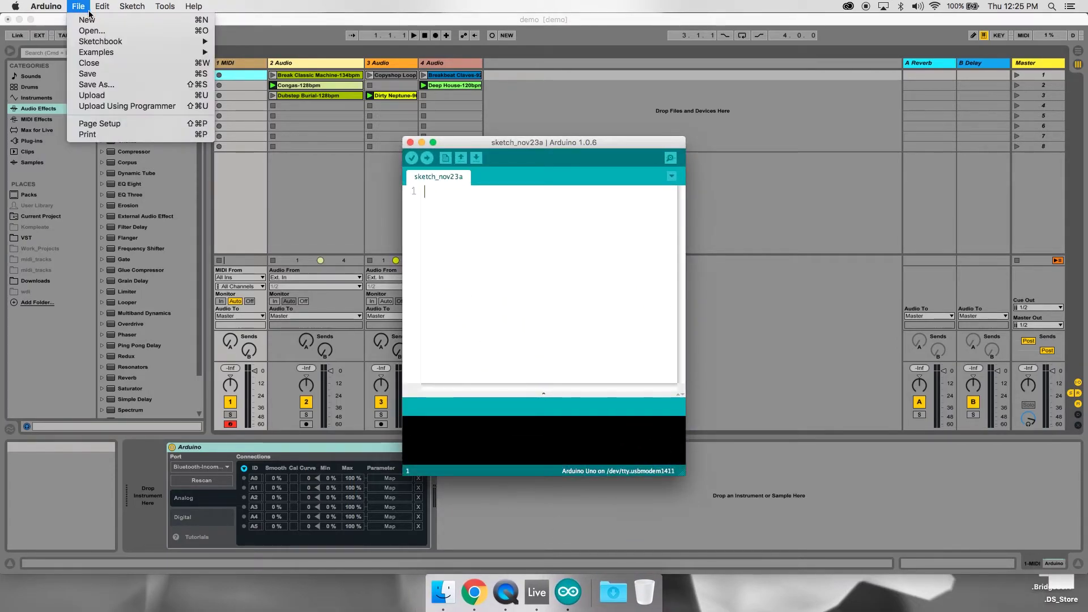
pyautogui.moveTo(133, 52)
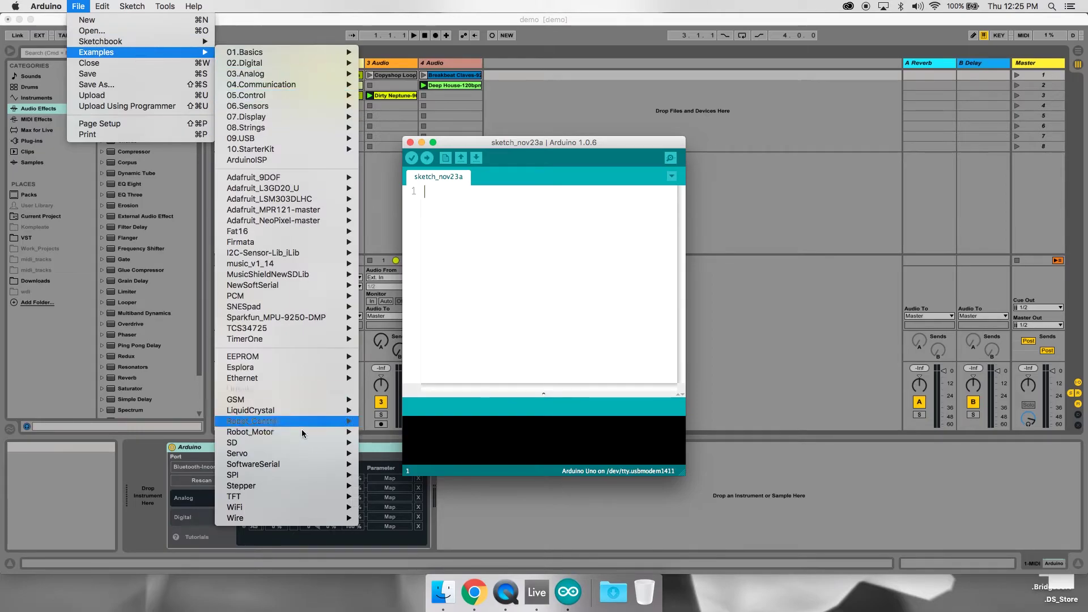
pyautogui.moveTo(328, 241)
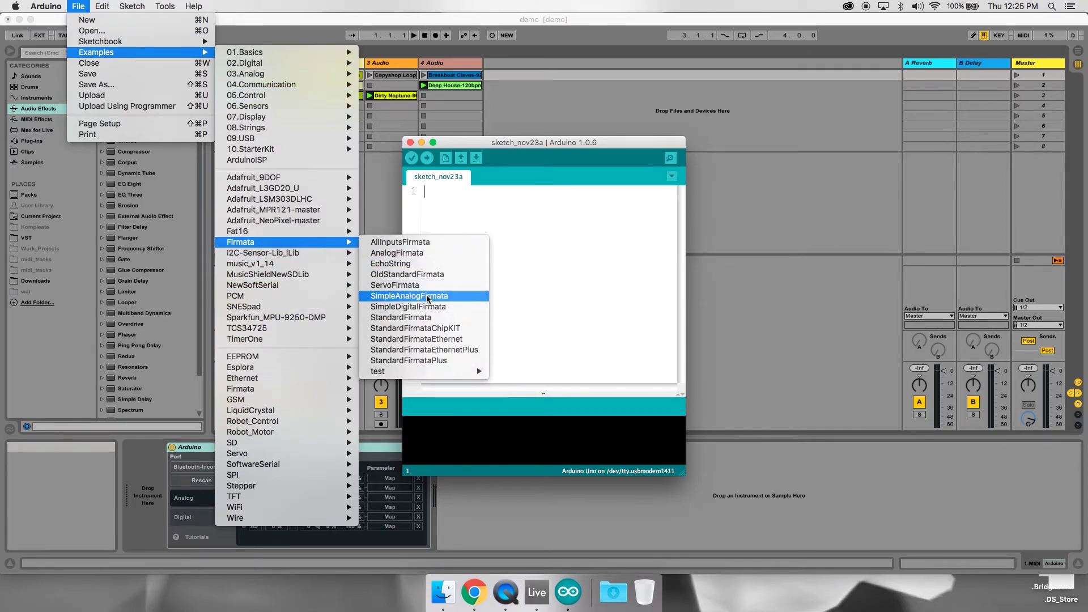
pyautogui.click(440, 317)
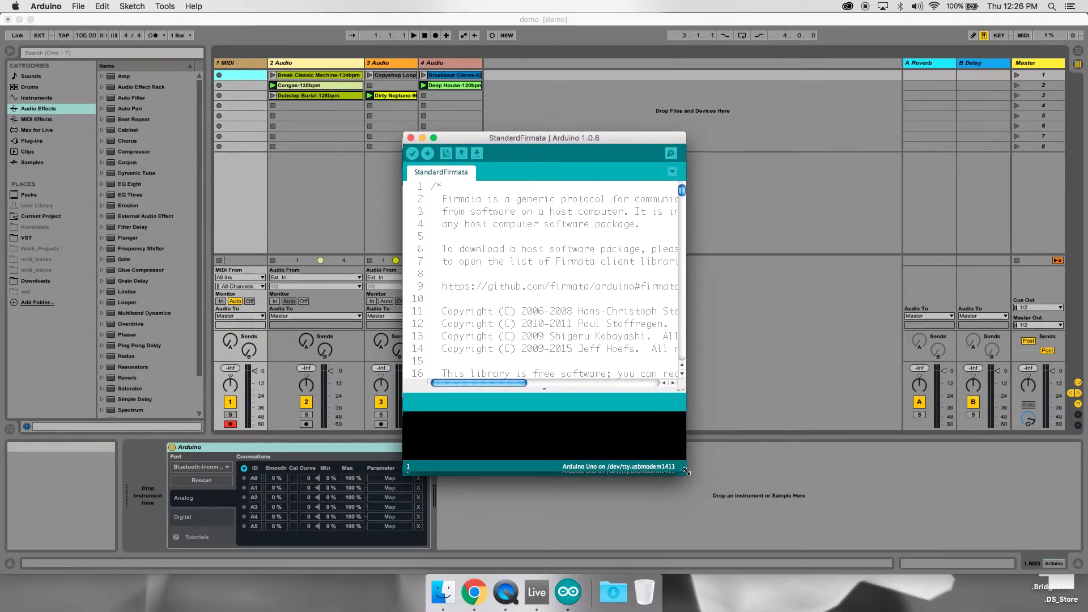
# Enlarge the StandardFirmata window and scroll through its code to read it.
pyautogui.moveTo(685, 474); pyautogui.dragTo(941, 609)
pyautogui.scroll(-15, 744, 352)
pyautogui.scroll(3, 743, 353)
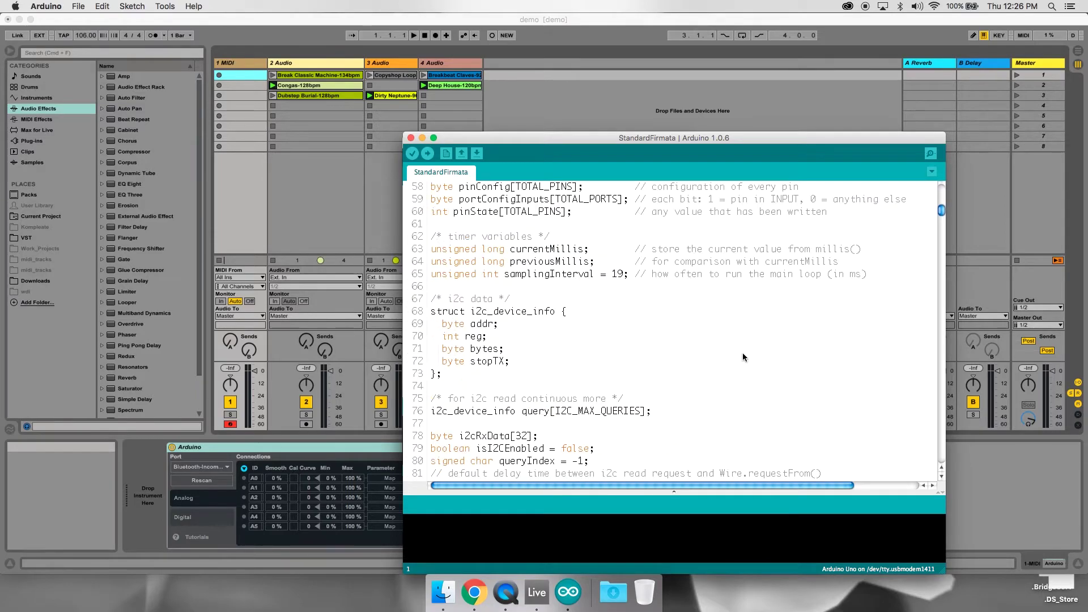
pyautogui.scroll(15, 739, 353)
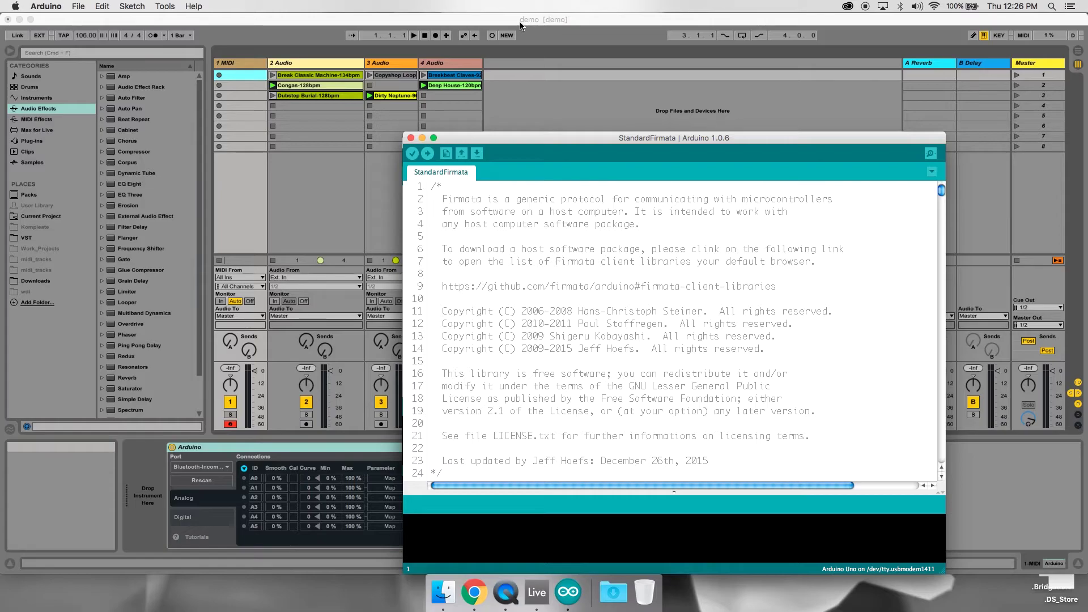
pyautogui.moveTo(583, 143); pyautogui.dragTo(480, 40)
# Close both sketch windows and confirm quitting Arduino.
pyautogui.click(309, 36)
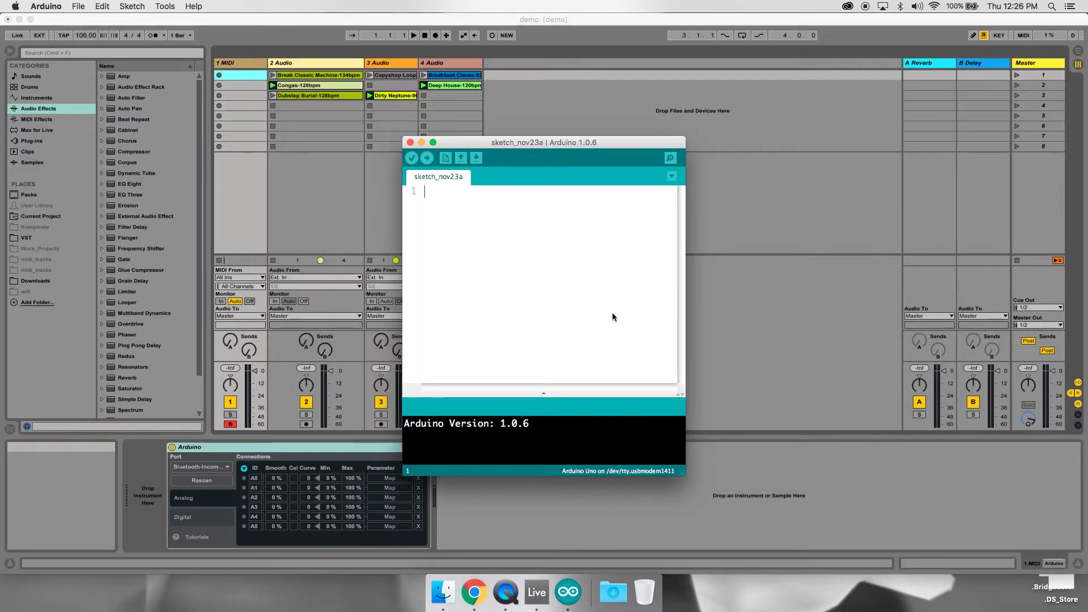
pyautogui.click(409, 143)
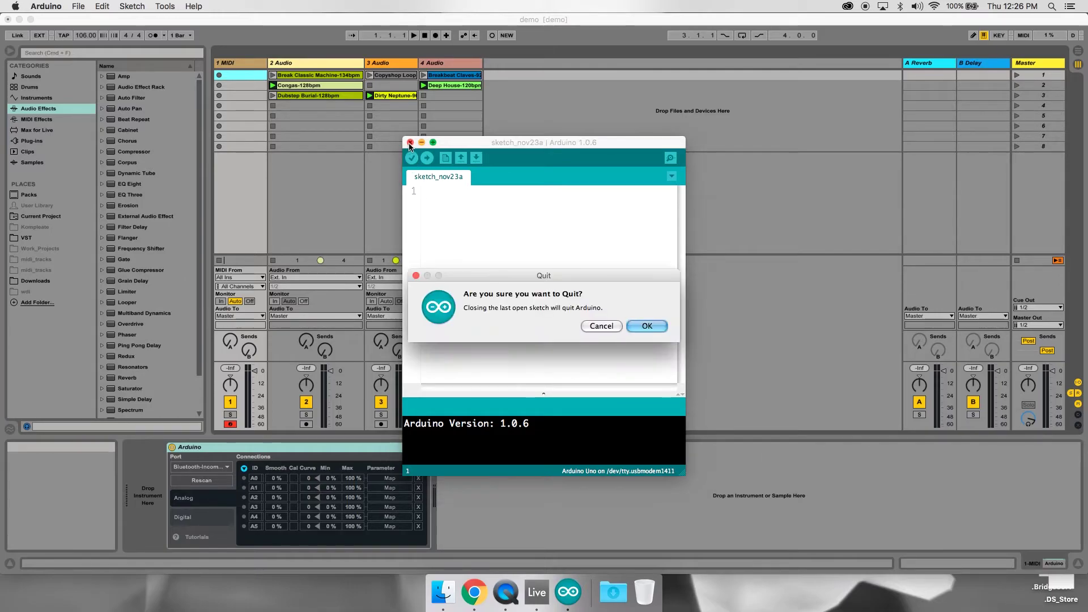
pyautogui.click(657, 325)
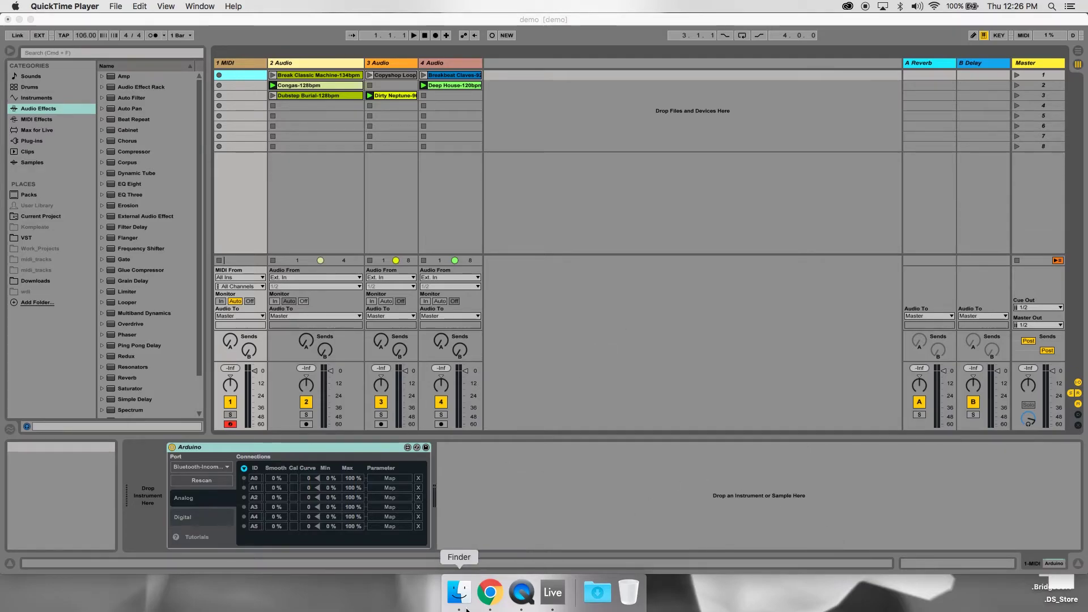
# Choose usbmodem1411 as the Uno's port and display the D0–D6 digital connections.
pyautogui.click(225, 468)
pyautogui.click(204, 488)
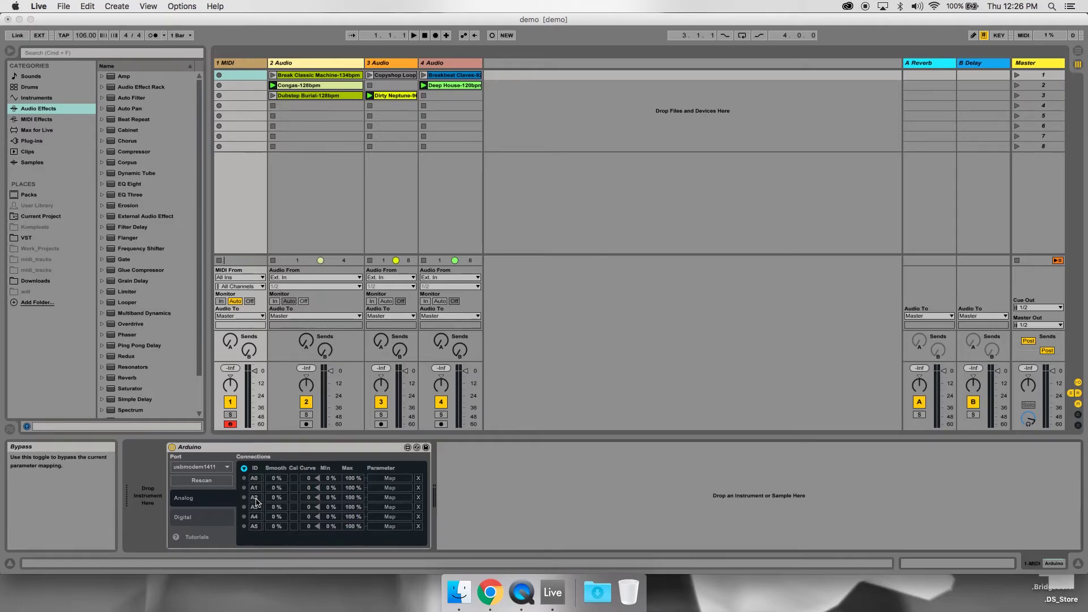
pyautogui.click(203, 518)
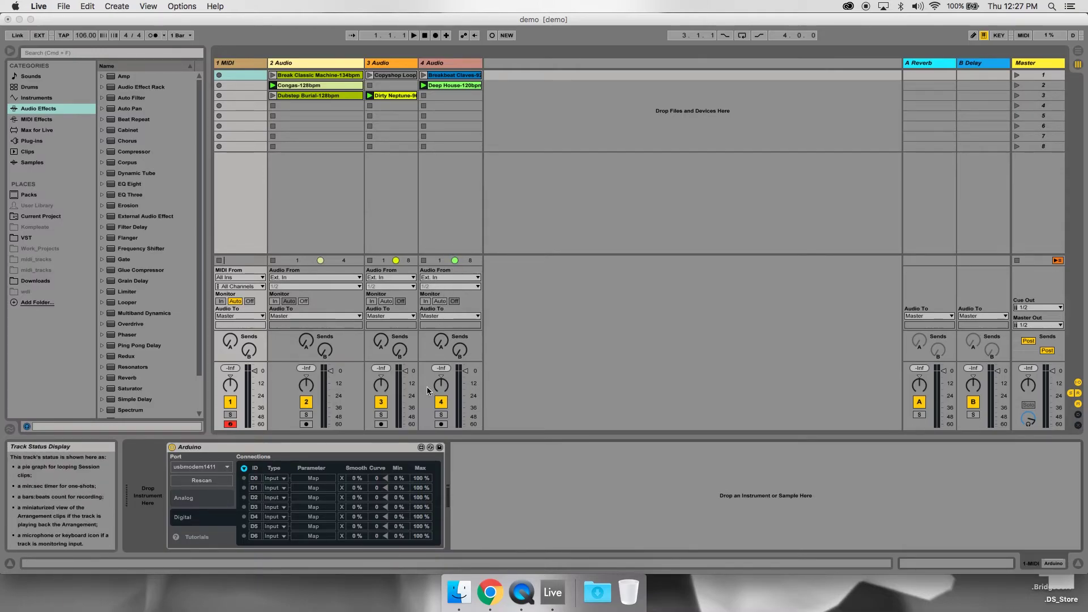
# Map pin D3 to track 3's Track Activator, then play and stop the set to test.
pyautogui.click(311, 507)
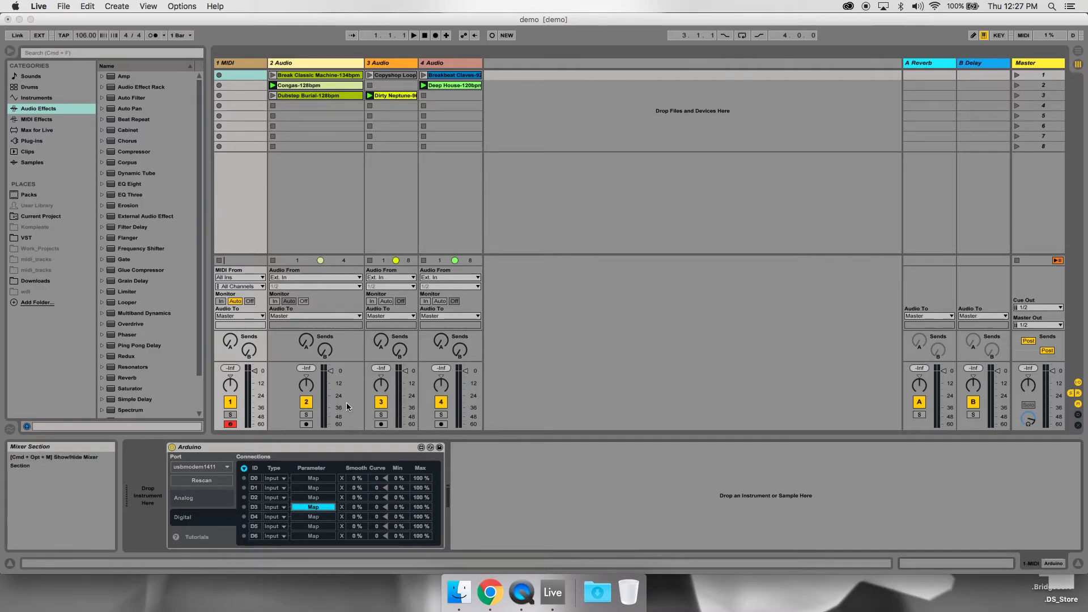
pyautogui.click(382, 403)
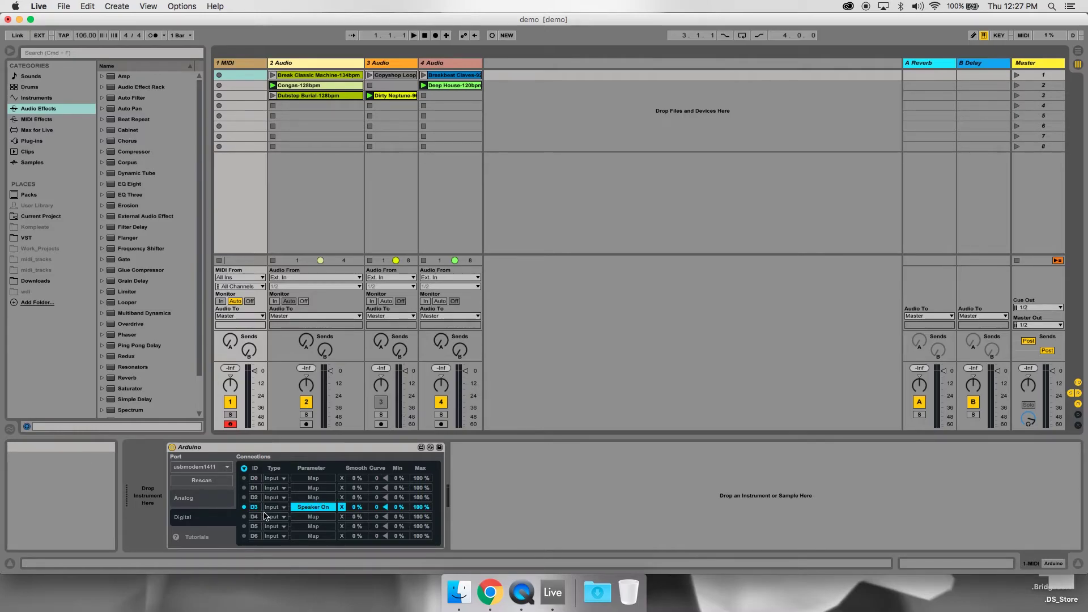
pyautogui.click(383, 406)
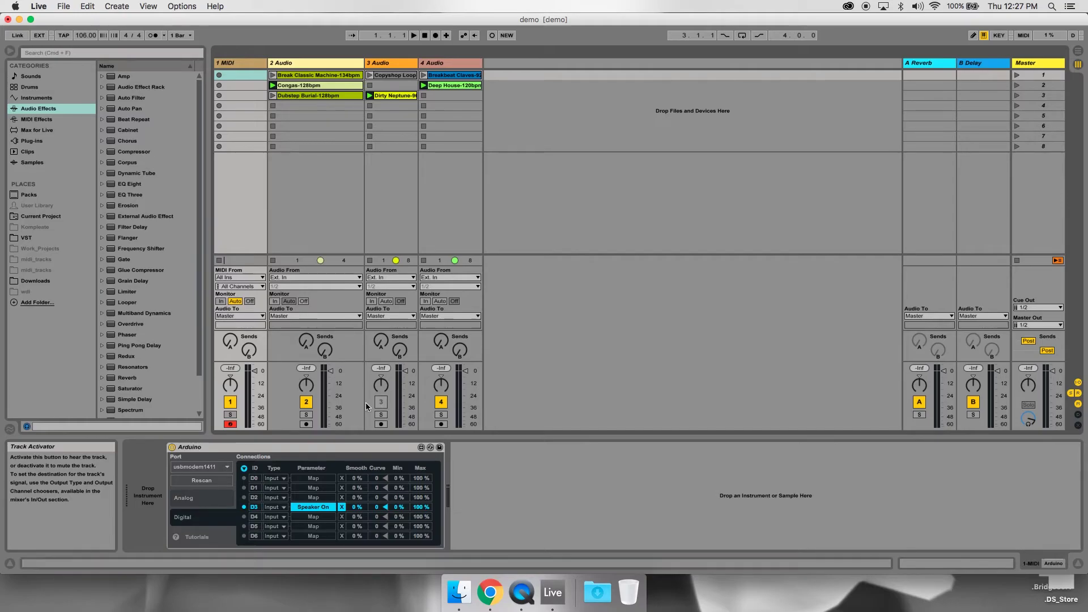
pyautogui.click(413, 35)
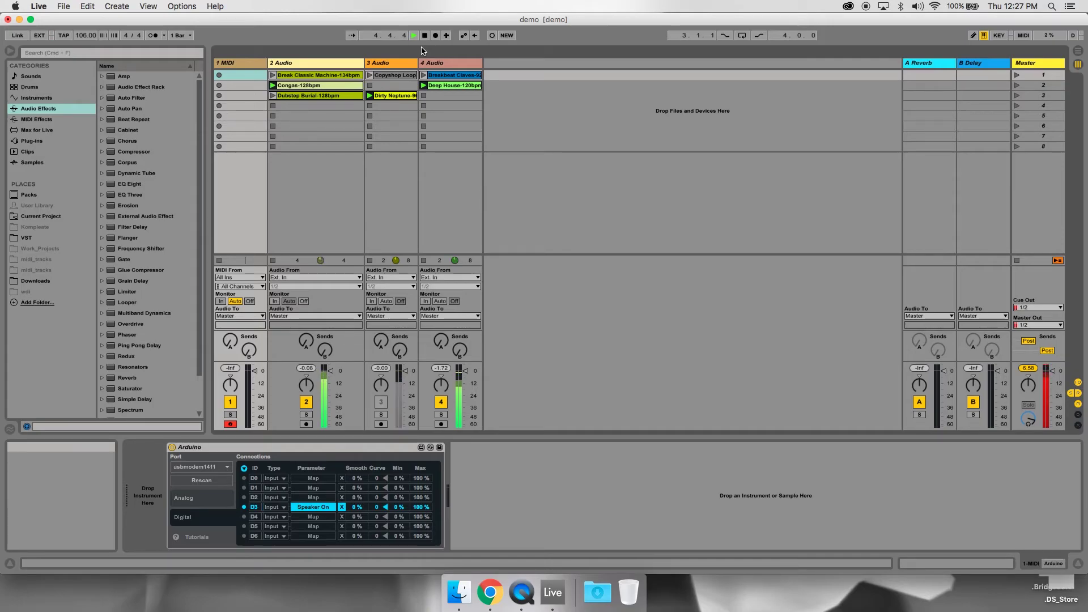
pyautogui.click(424, 36)
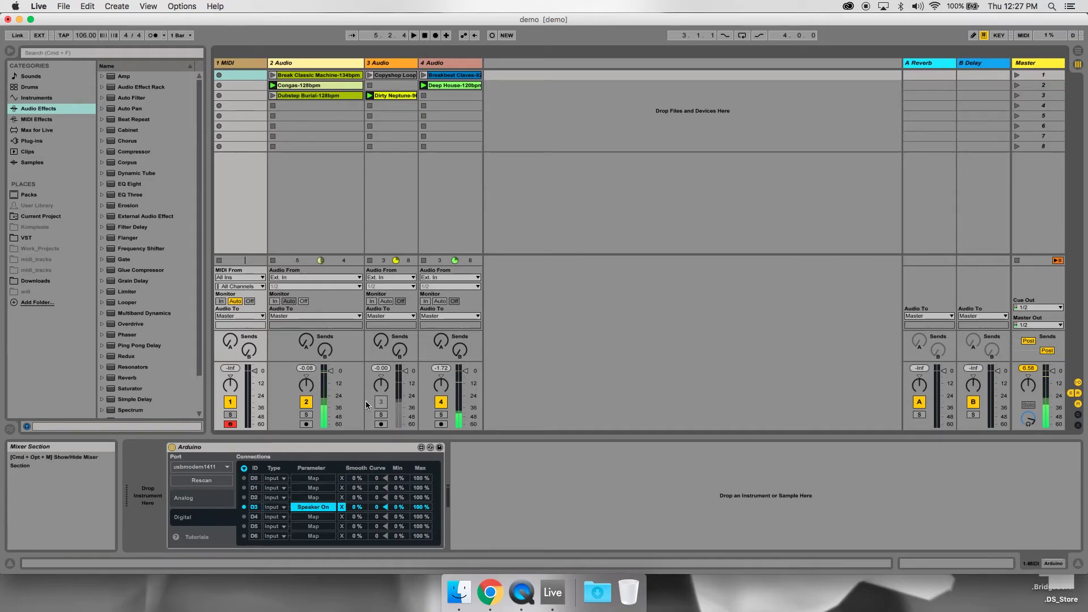
# On the Analog pins, map A0 to track 4's volume fader and start playback.
pyautogui.click(194, 503)
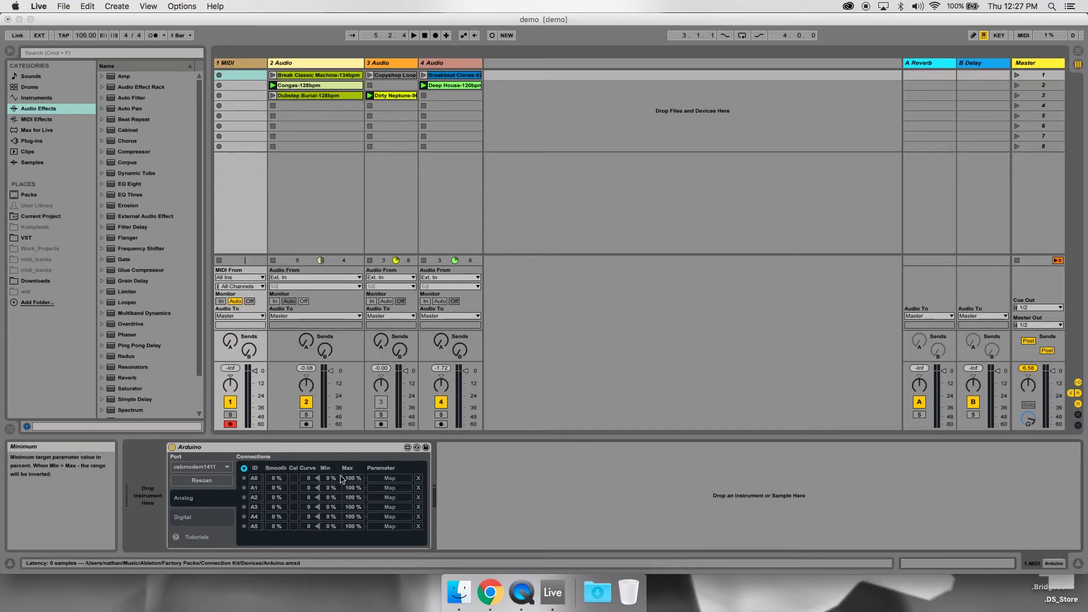
pyautogui.click(385, 480)
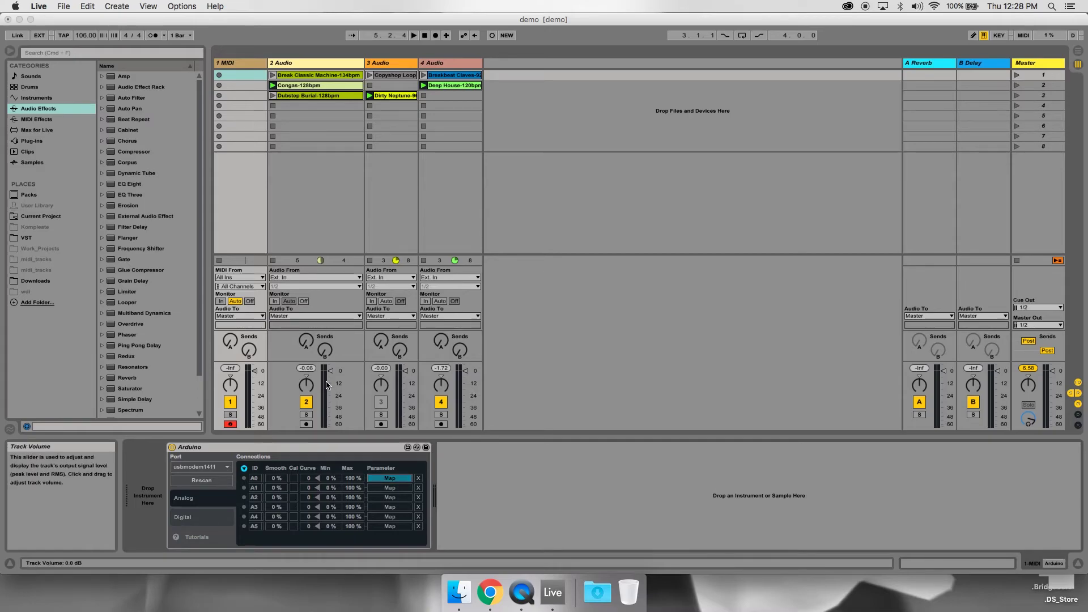
pyautogui.click(463, 389)
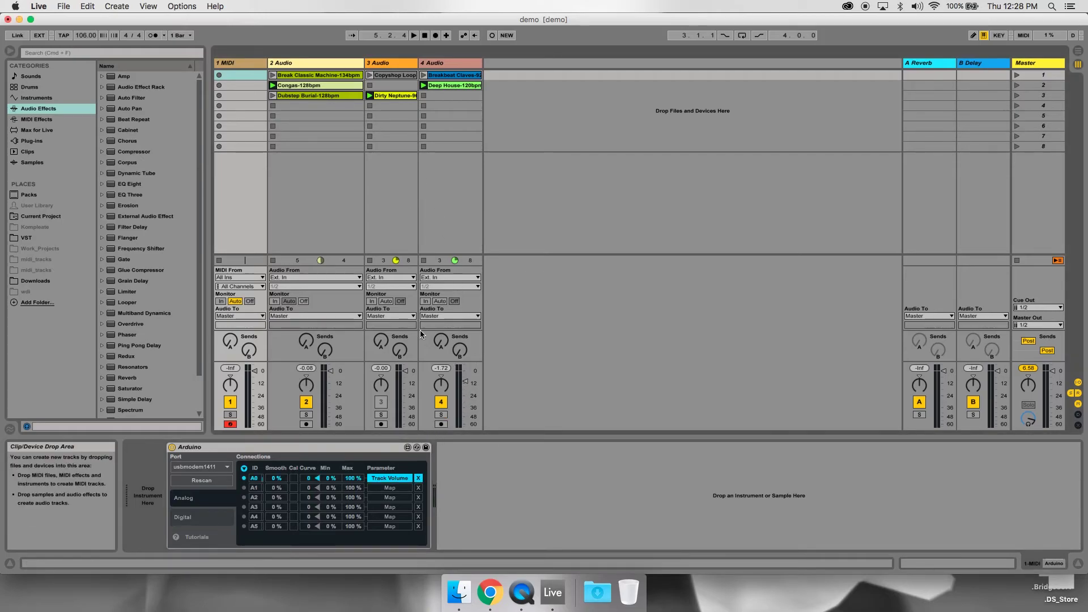
pyautogui.click(414, 36)
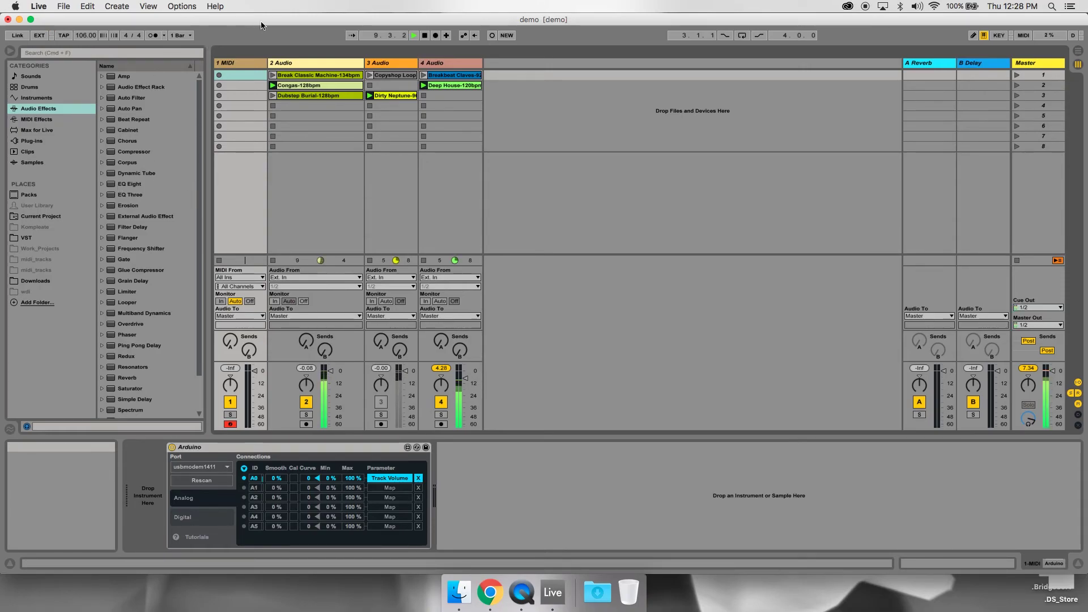
# Set A0's range to Min 20 % and Max 80 %, replay the set, and return to Digital pins.
pyautogui.click(425, 35)
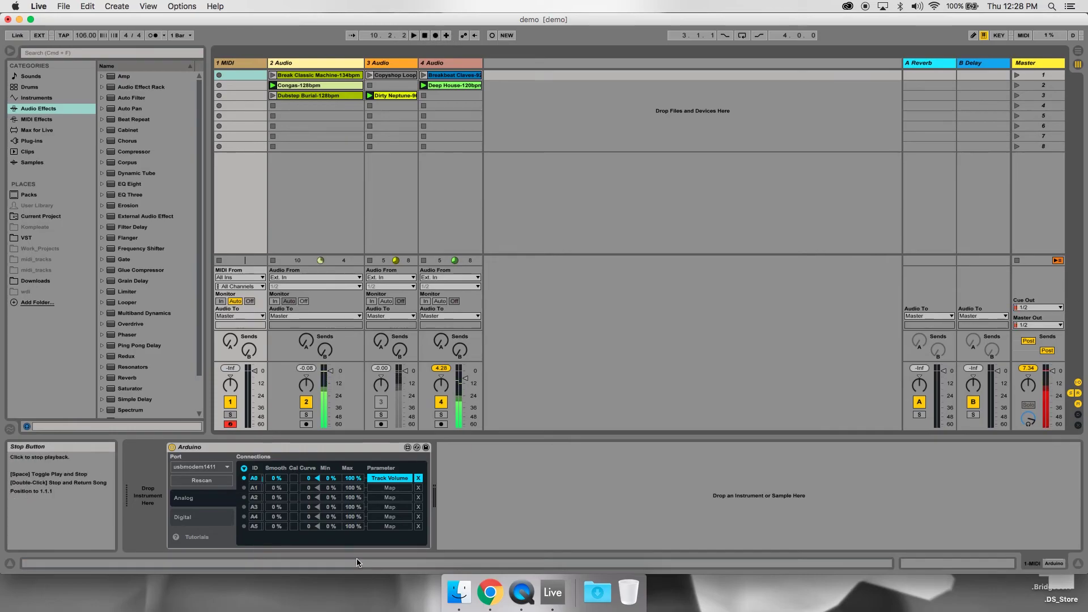
pyautogui.click(473, 479)
pyautogui.click(333, 482)
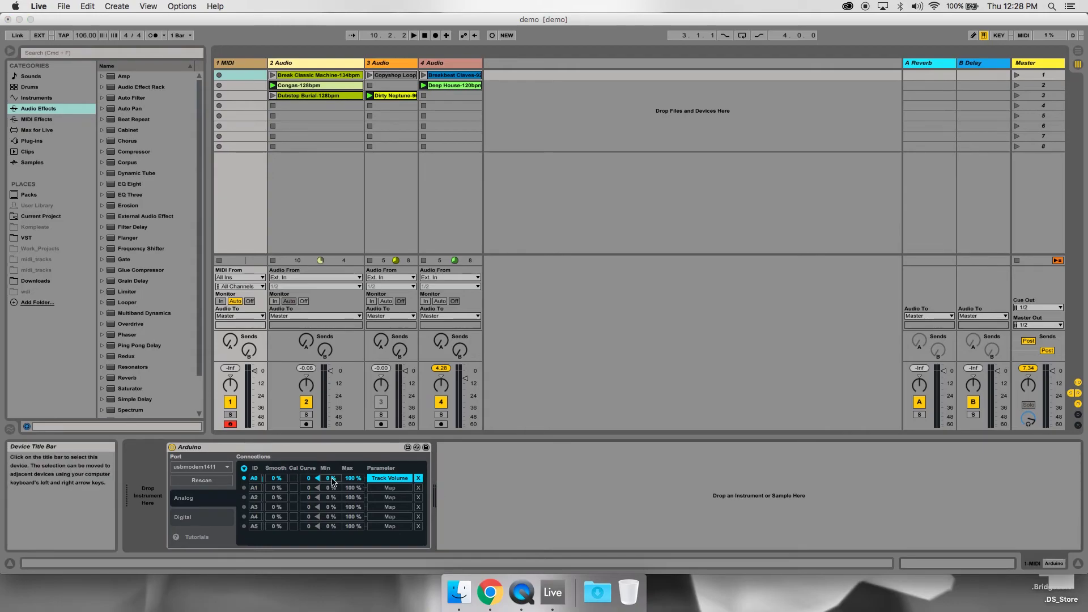
pyautogui.write('20')
pyautogui.press('Return')
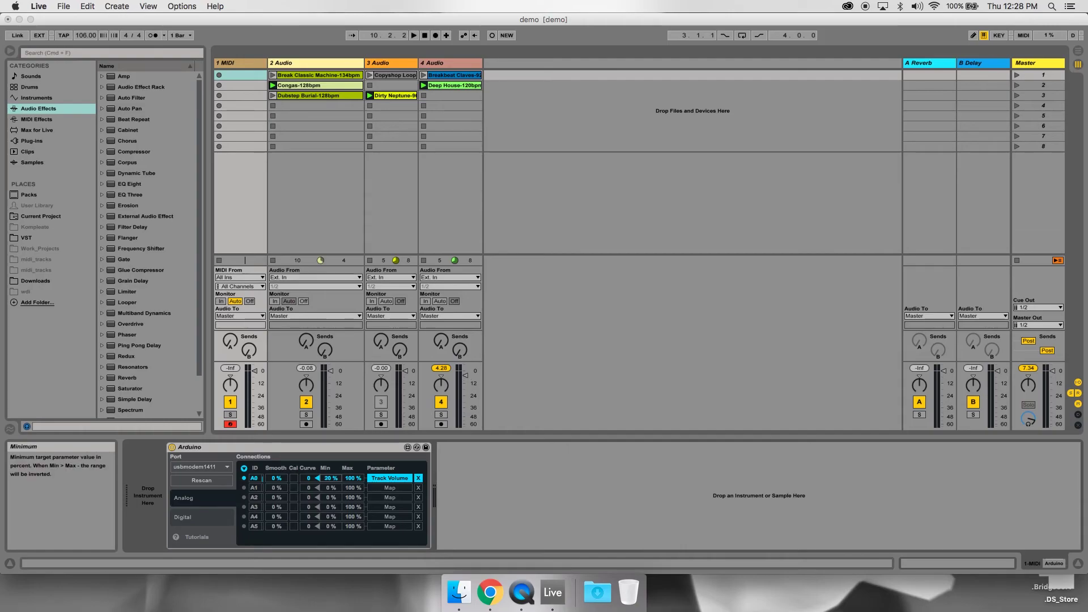
pyautogui.click(353, 479)
pyautogui.write('80')
pyautogui.click(414, 36)
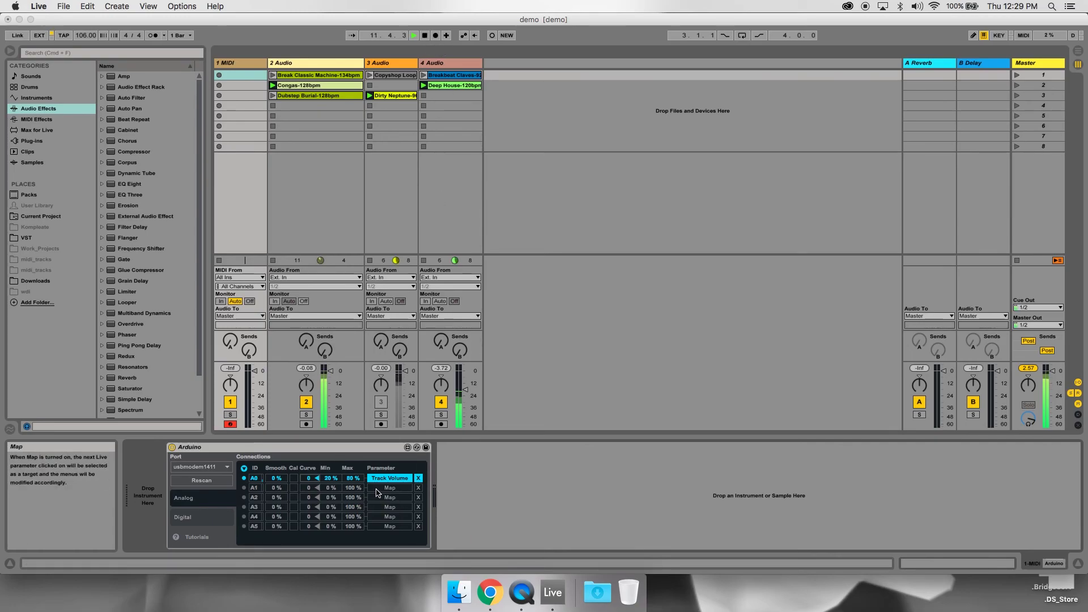
pyautogui.click(203, 521)
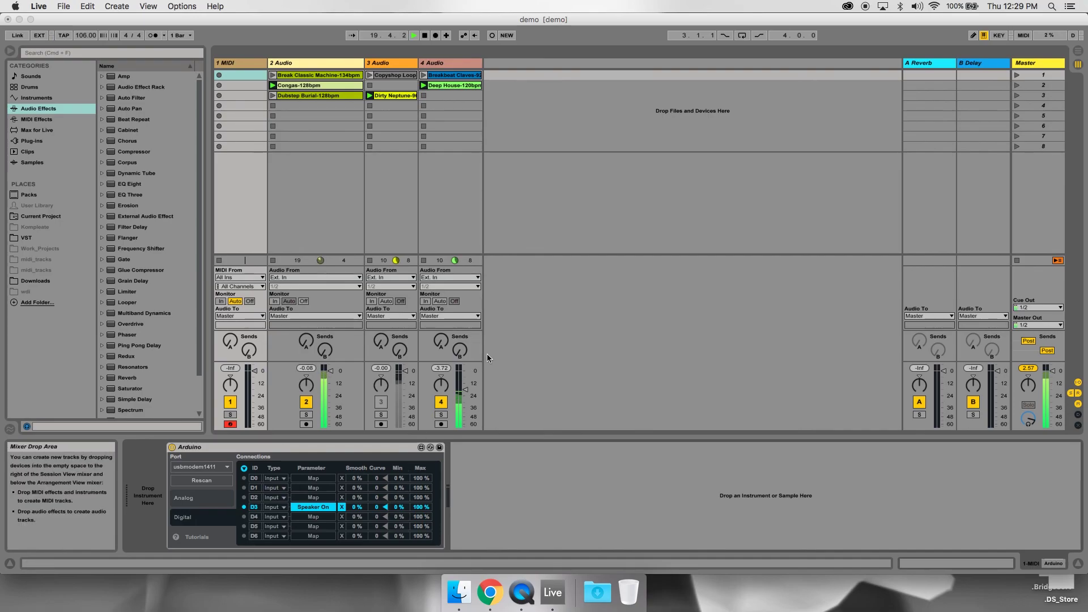
# Stop playback of the demo set from the transport bar.
pyautogui.click(425, 35)
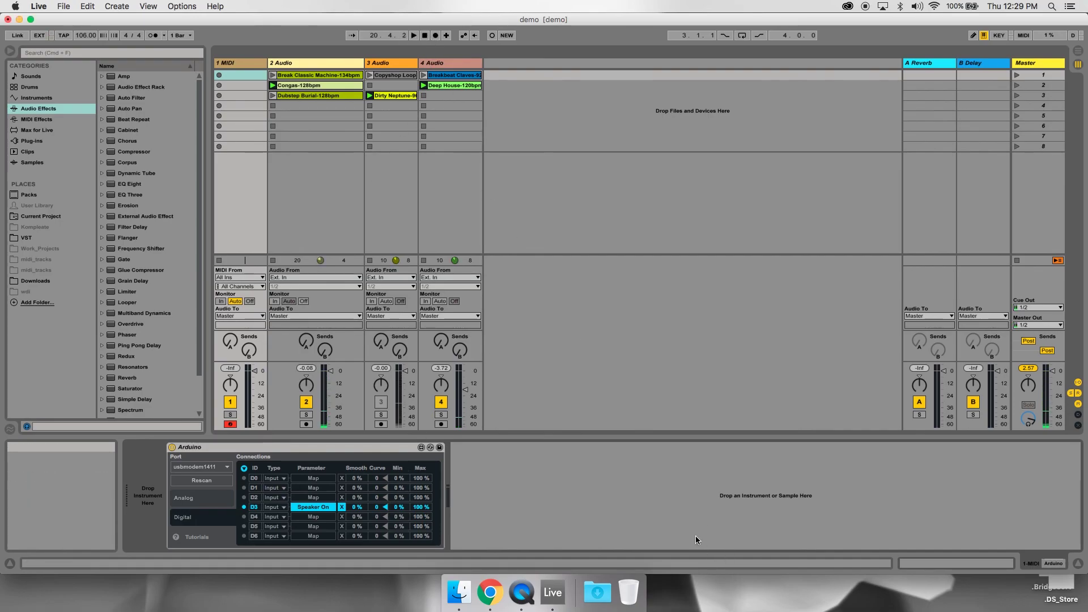